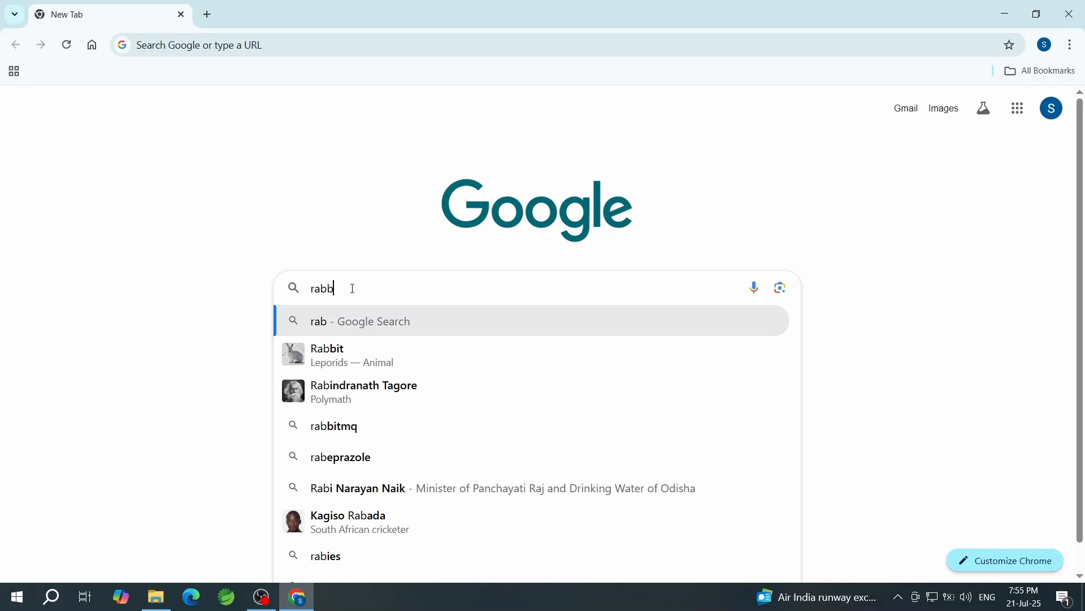
Search Google for rabbitmq and open the official RabbitMQ website from the results
type("itmq")
key("Return")
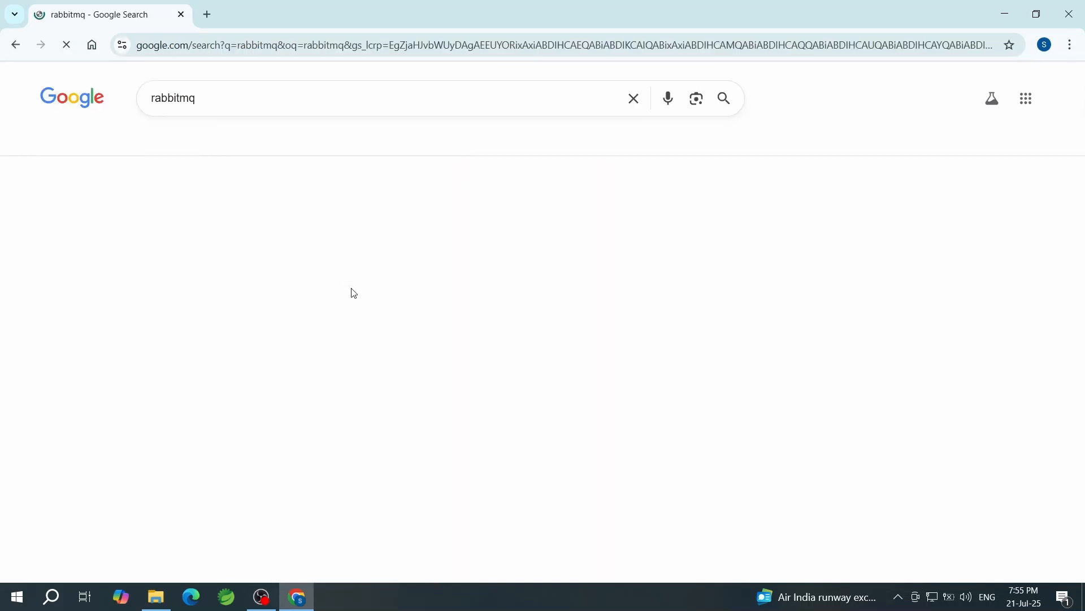
scroll(307, 264, "down", 5)
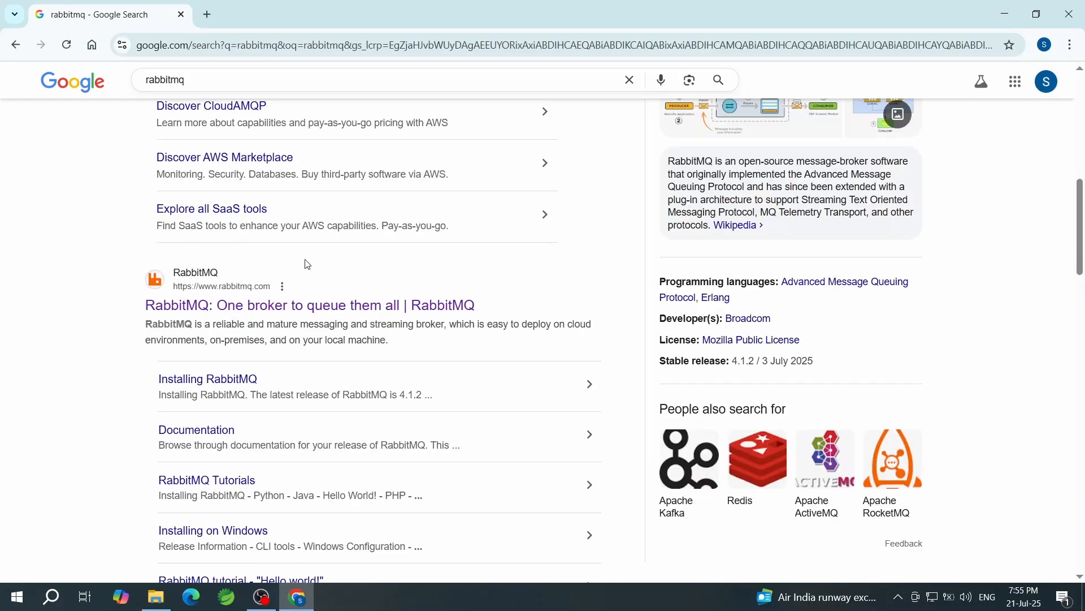
left_click(277, 307)
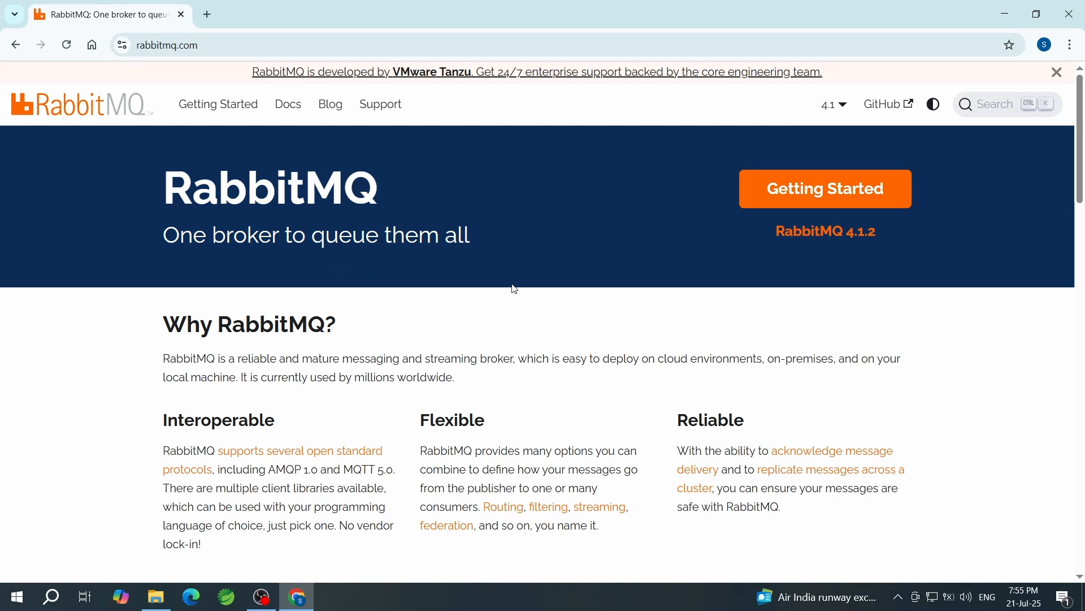
Go through Getting Started and the installation guide to the Windows Installer instructions for the open source RabbitMQ server
left_click(771, 193)
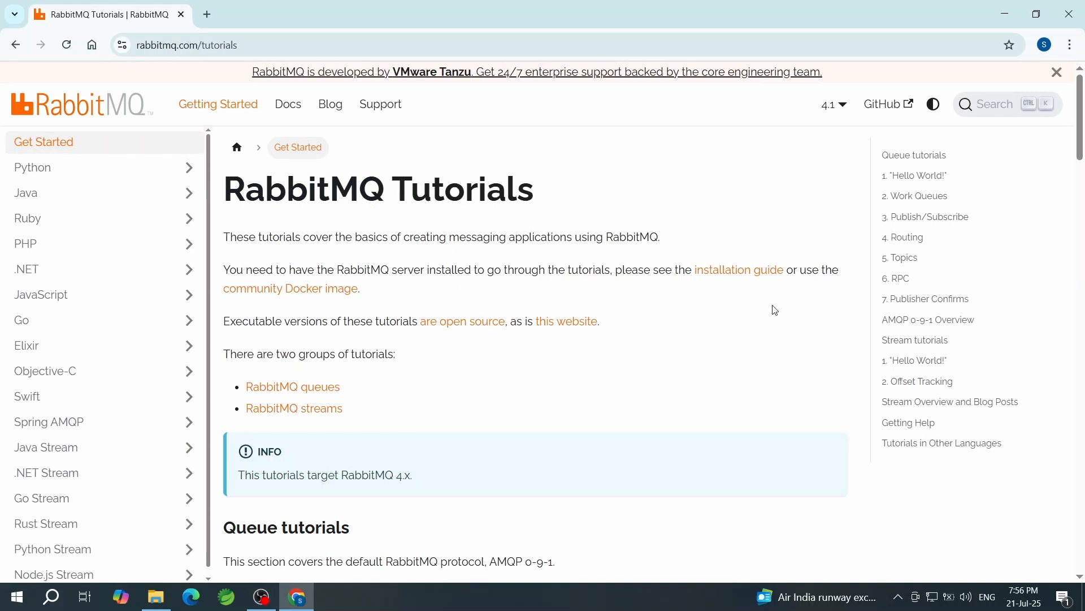
left_click(719, 272)
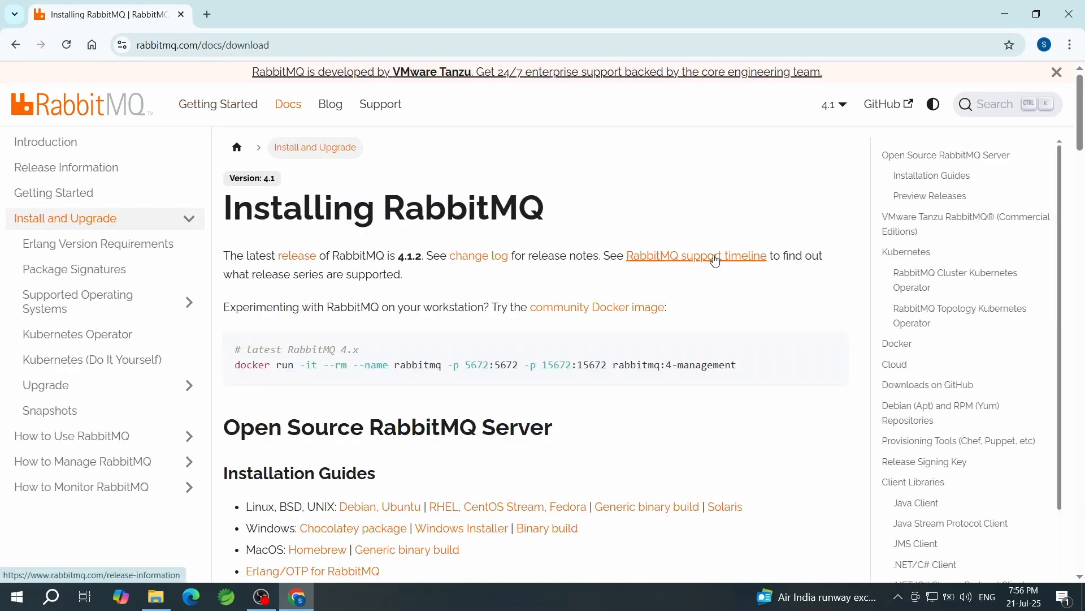
scroll(401, 385, "down", 4)
scroll(400, 384, "down", 1)
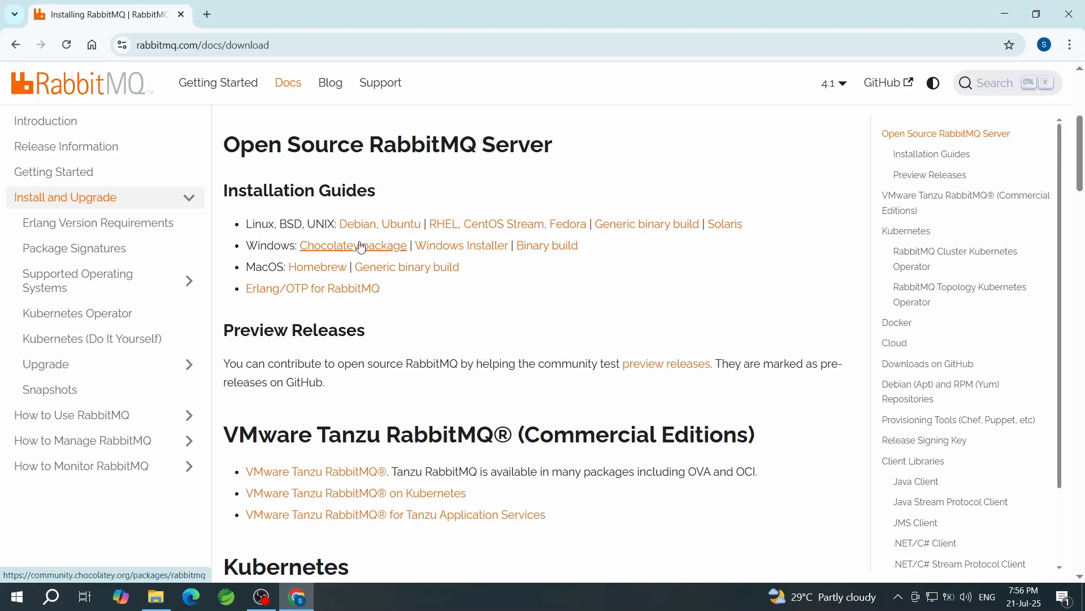
left_click(477, 247)
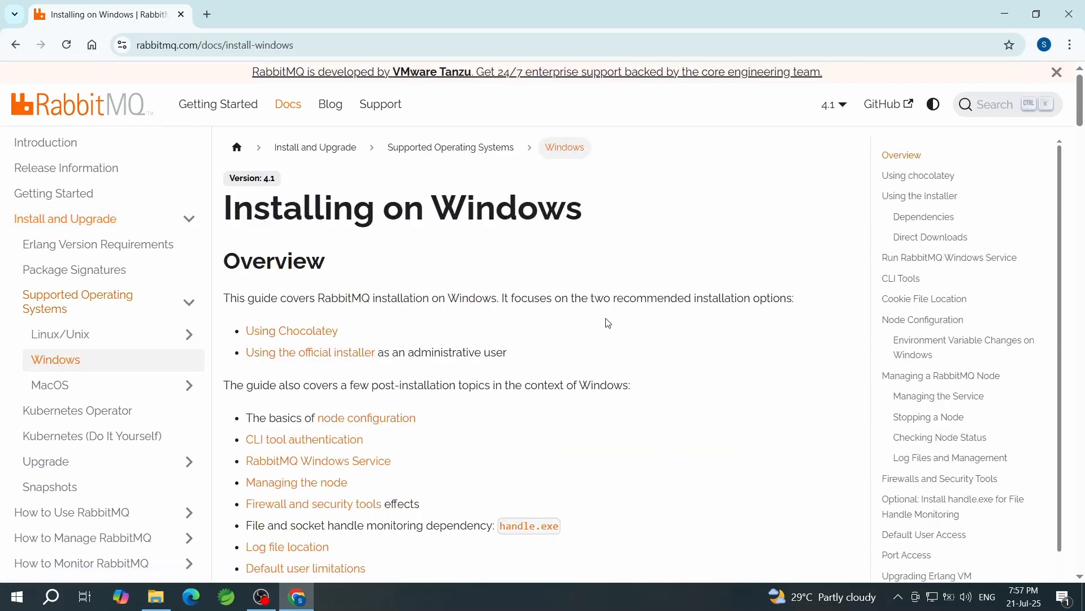
Open the supported Erlang version page from the Windows guide's Dependencies section in a new tab and switch to it
scroll(374, 333, "down", 3)
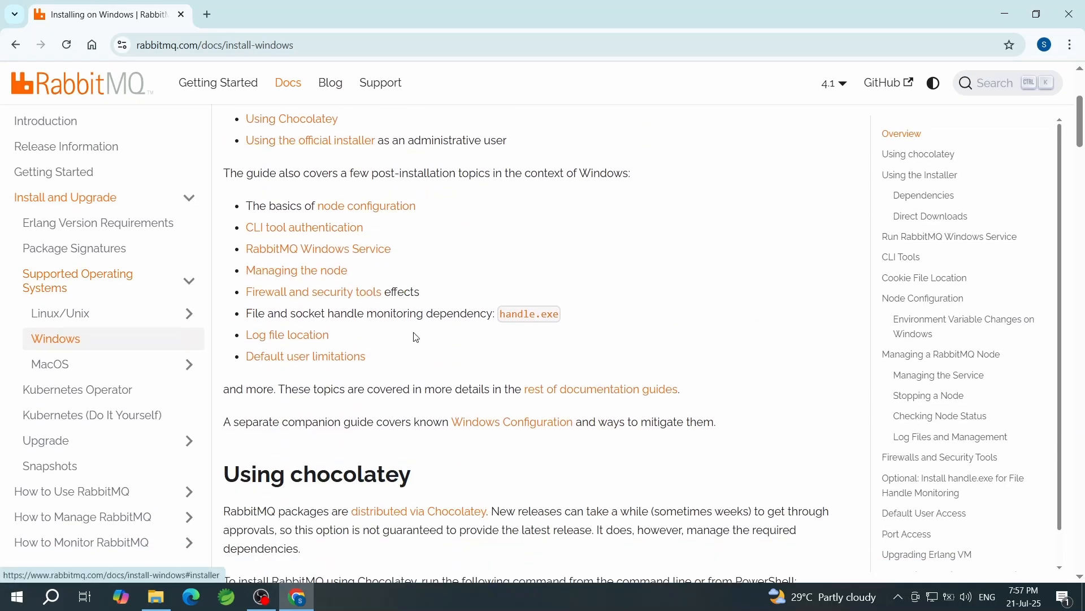
scroll(418, 338, "down", 3)
scroll(418, 338, "down", 6)
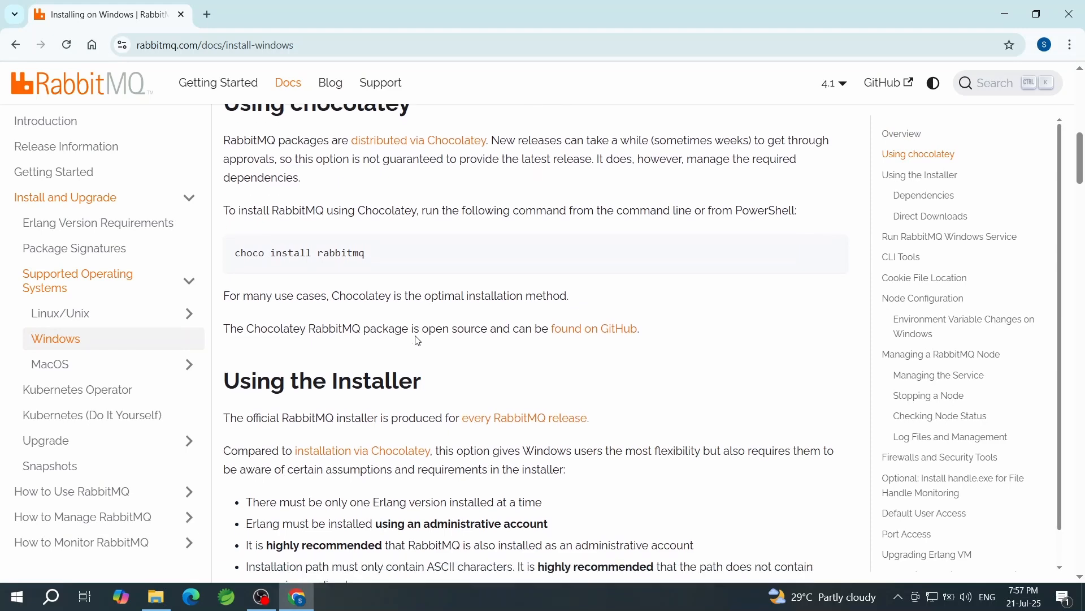
scroll(419, 339, "down", 6)
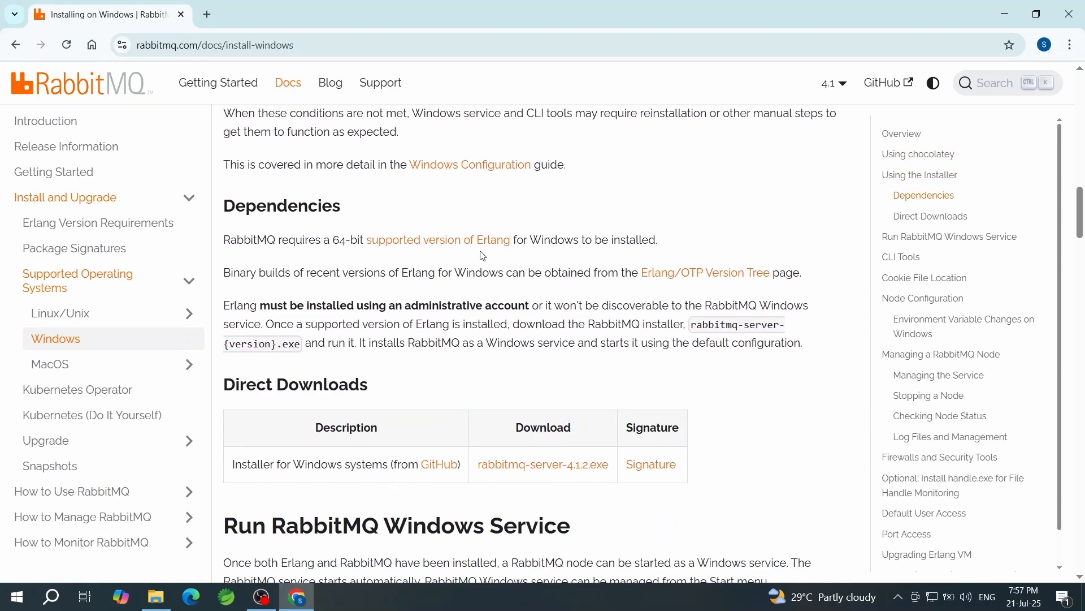
middle_click(447, 243)
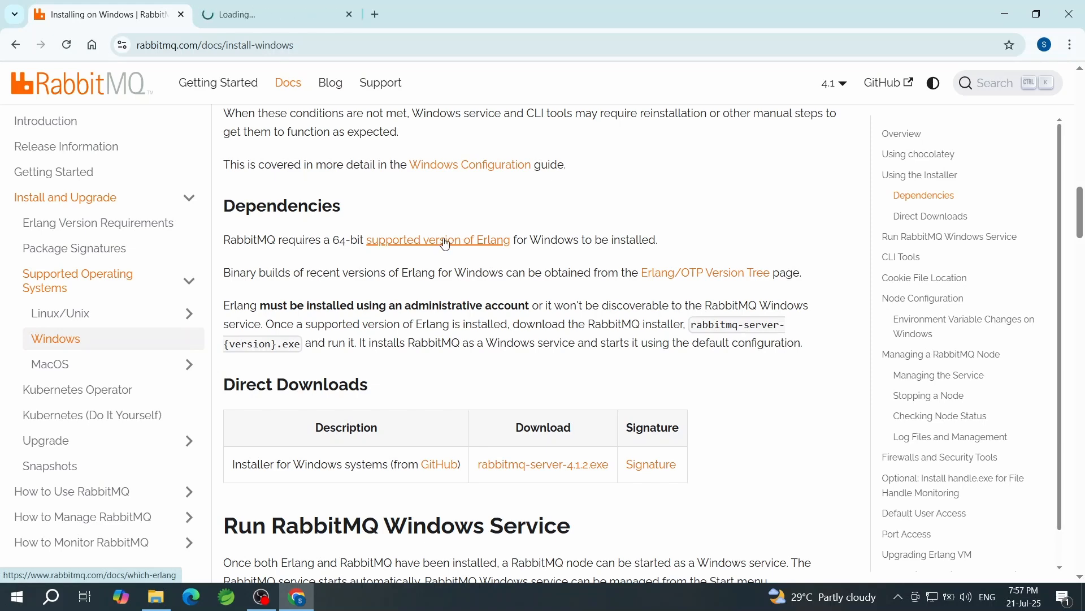
left_click(297, 21)
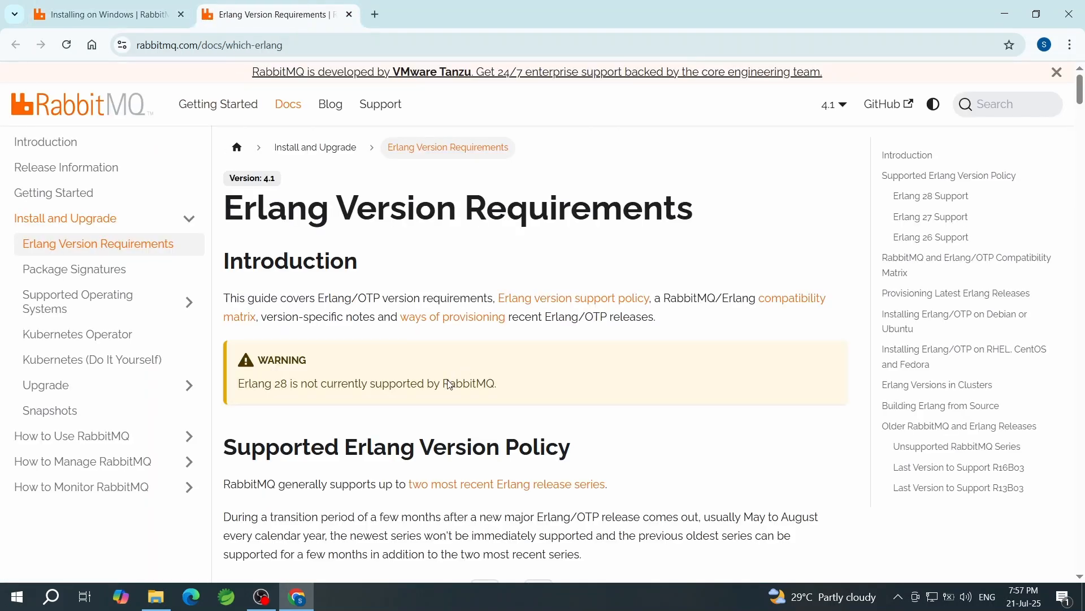
Examine the Erlang/OTP compatibility matrix for RabbitMQ 4.1.2 and the warning about Erlang 28
scroll(450, 384, "down", 10)
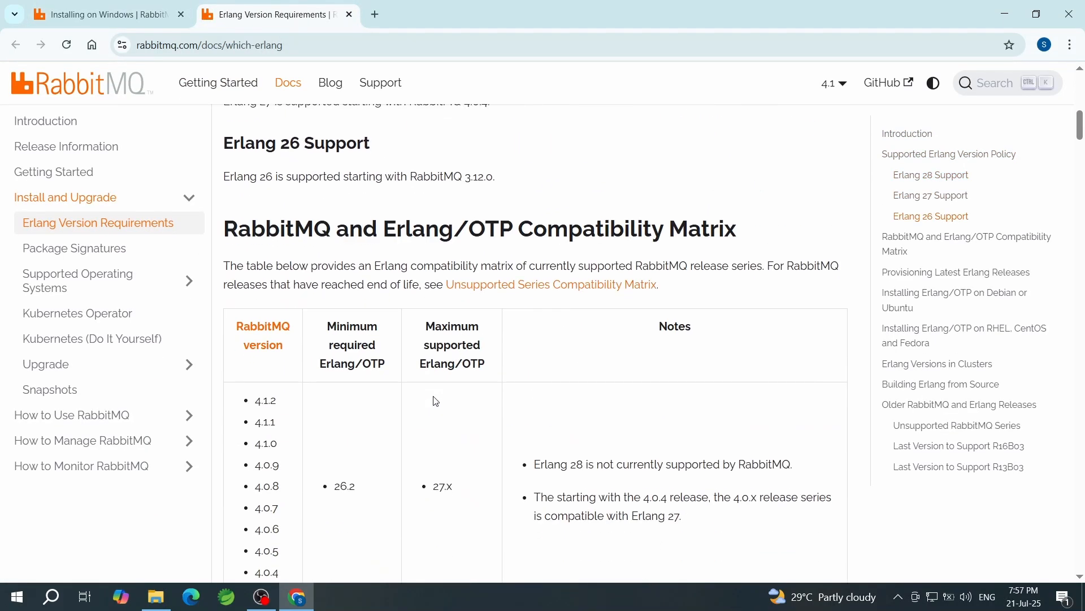
scroll(437, 402, "down", 3)
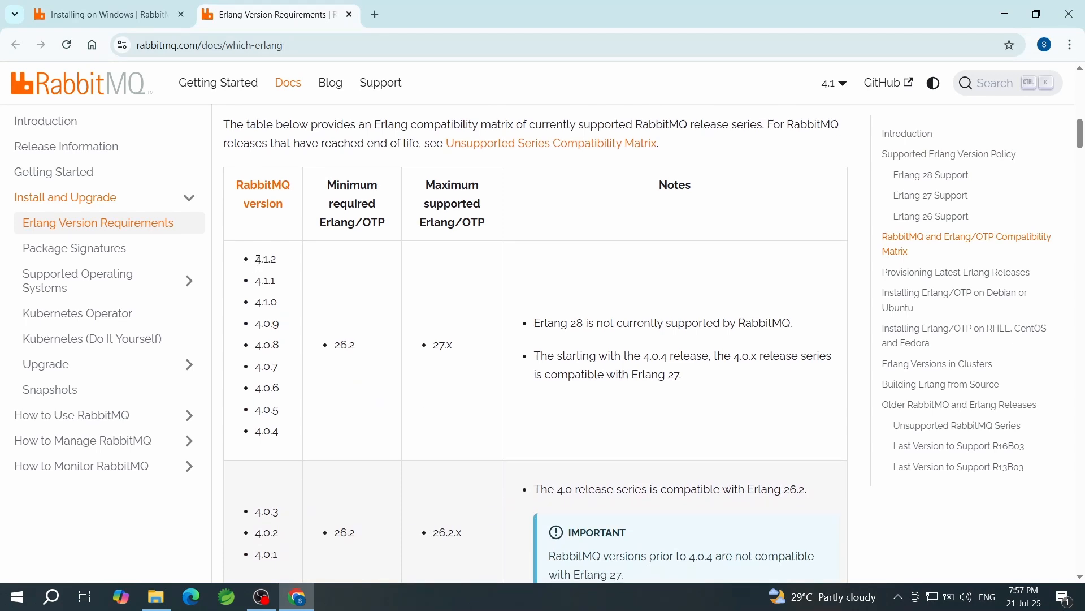
left_click_drag(258, 260, 287, 259)
left_click(414, 282)
left_click_drag(338, 342, 354, 340)
left_click_drag(434, 343, 462, 348)
scroll(392, 363, "up", 10)
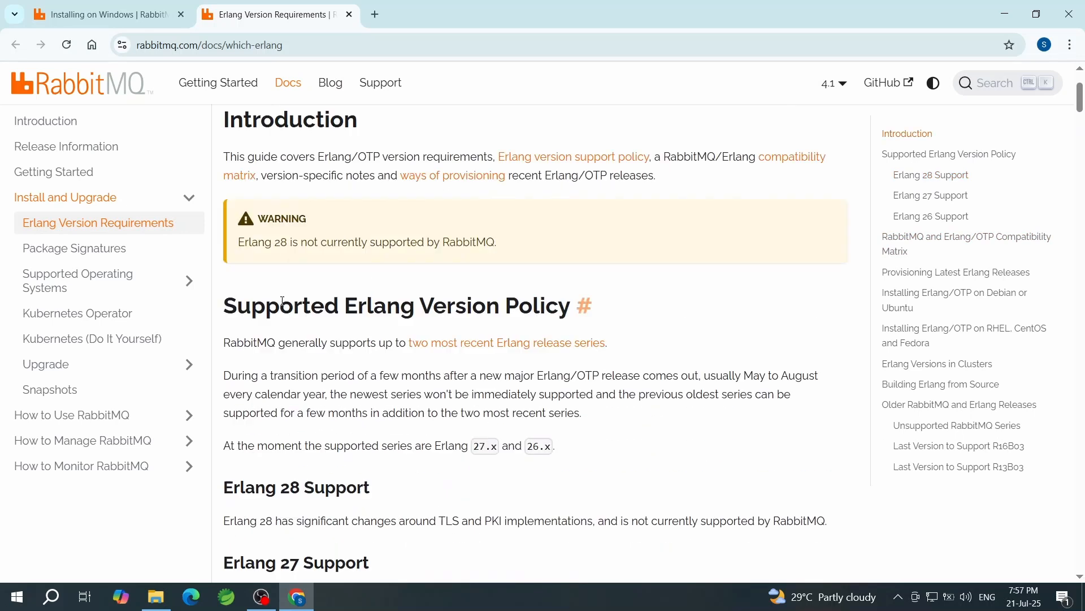
left_click_drag(274, 244, 436, 238)
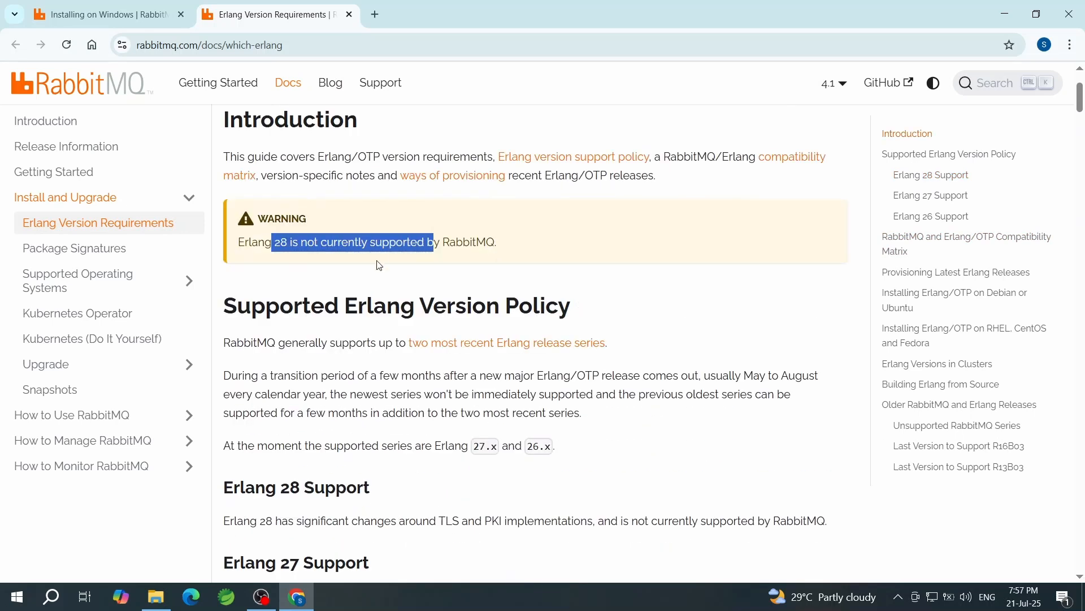
left_click(350, 273)
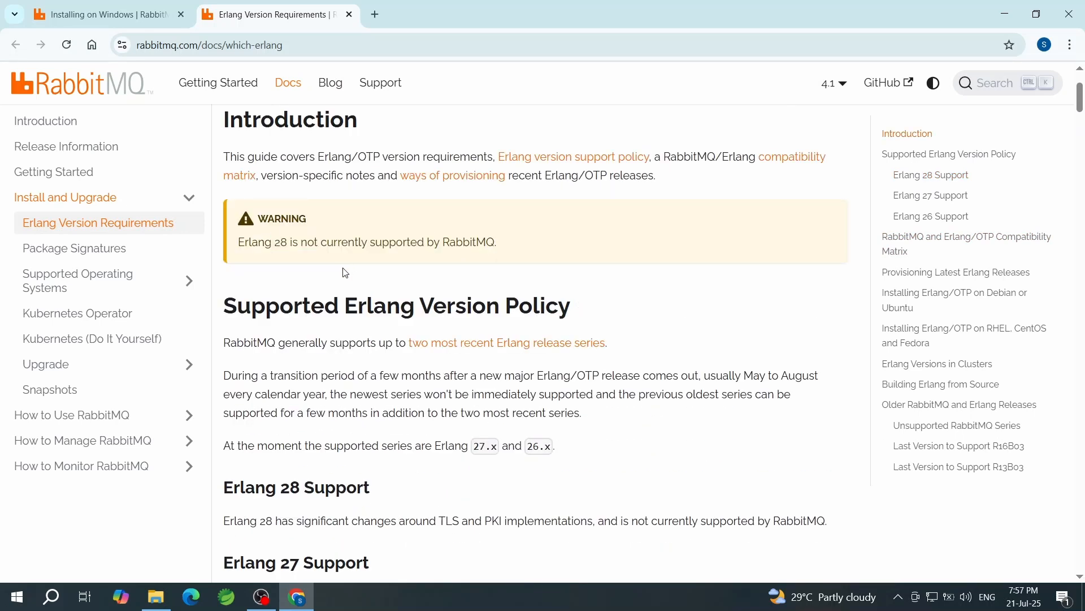
Open the erlang.org website in a new tab
left_click(374, 21)
left_click(387, 47)
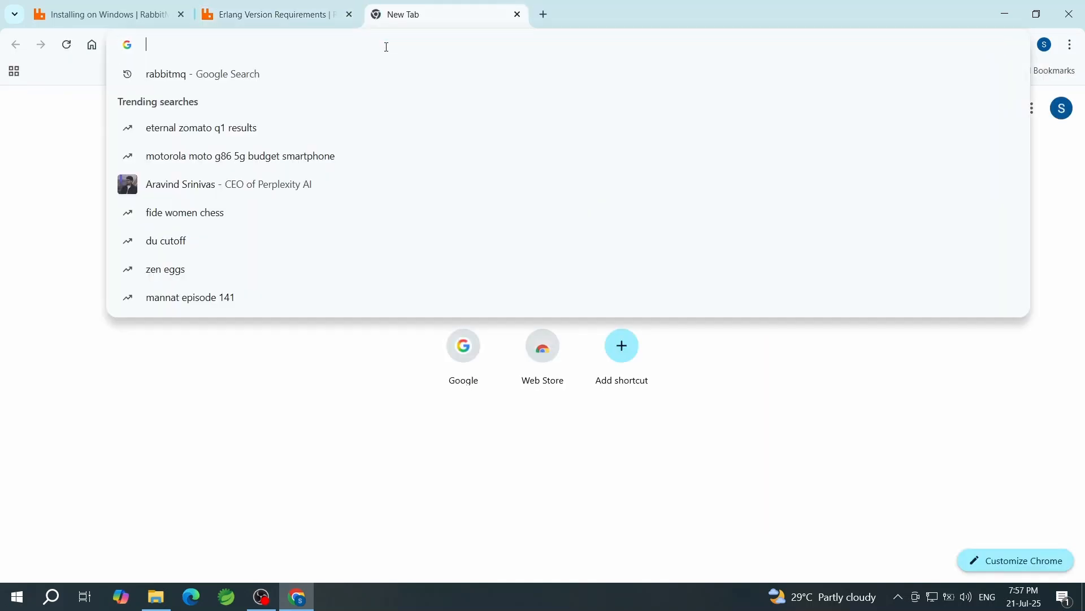
type("er")
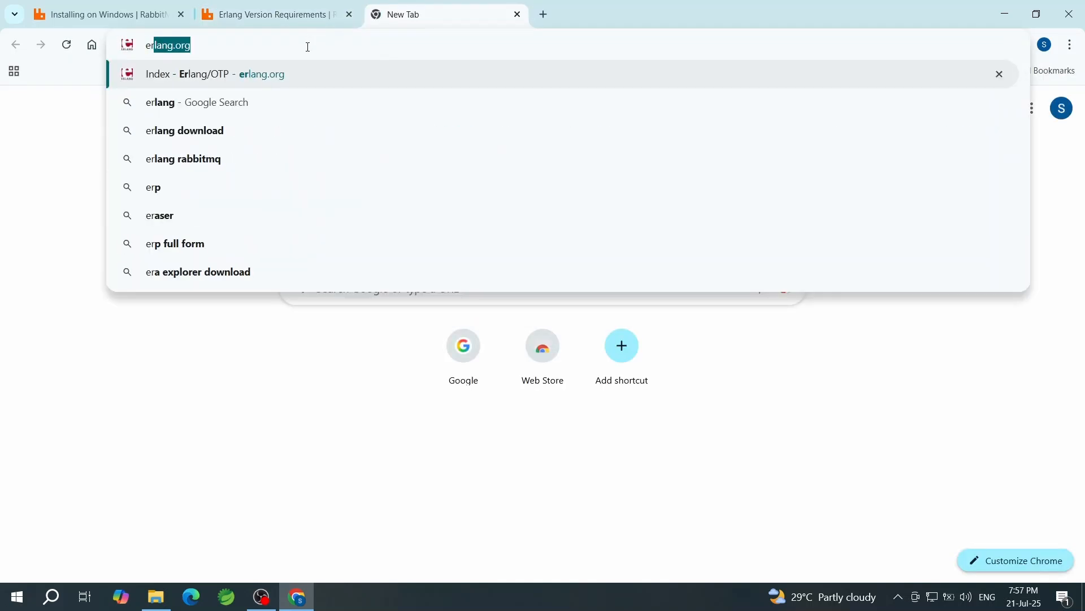
key("Right")
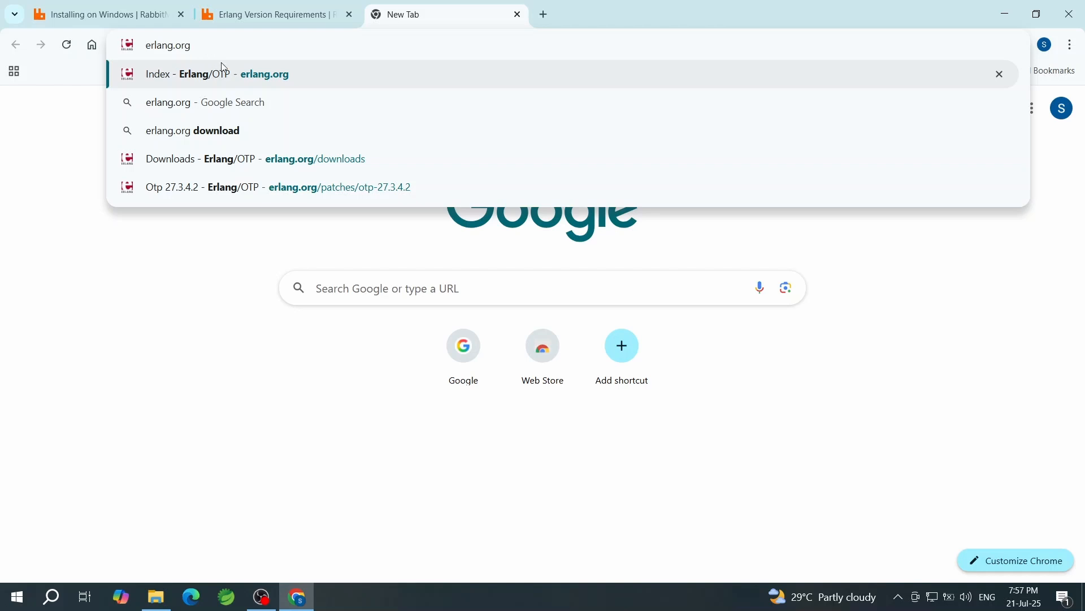
left_click(281, 80)
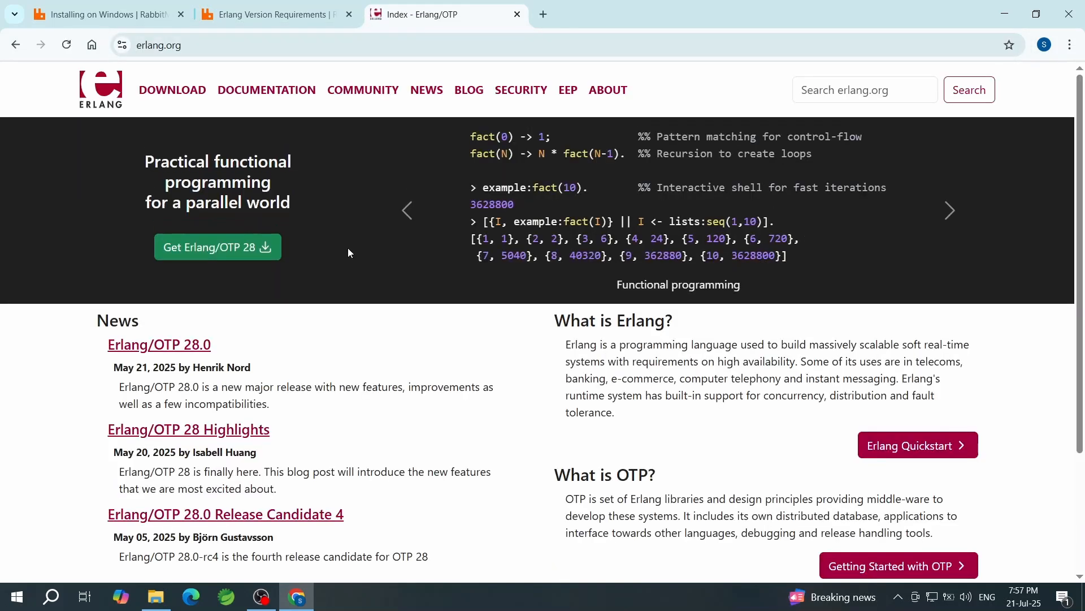
Find release 27.3.4.2 under Erlang/OTP 27 on the downloads page and download its Windows installer
scroll(348, 248, "down", 1)
scroll(352, 281, "up", 1)
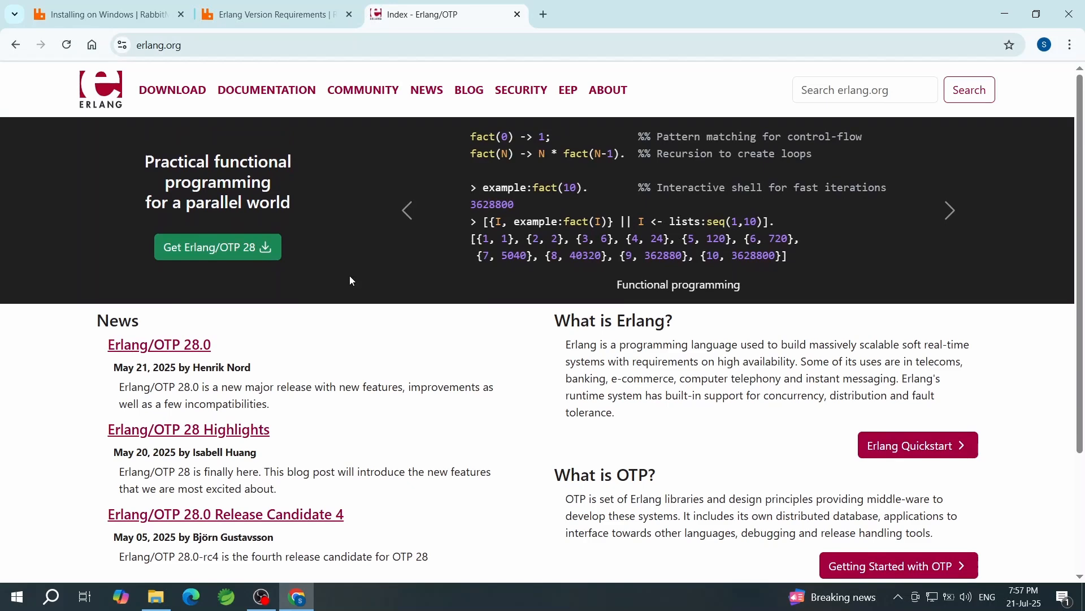
left_click(174, 91)
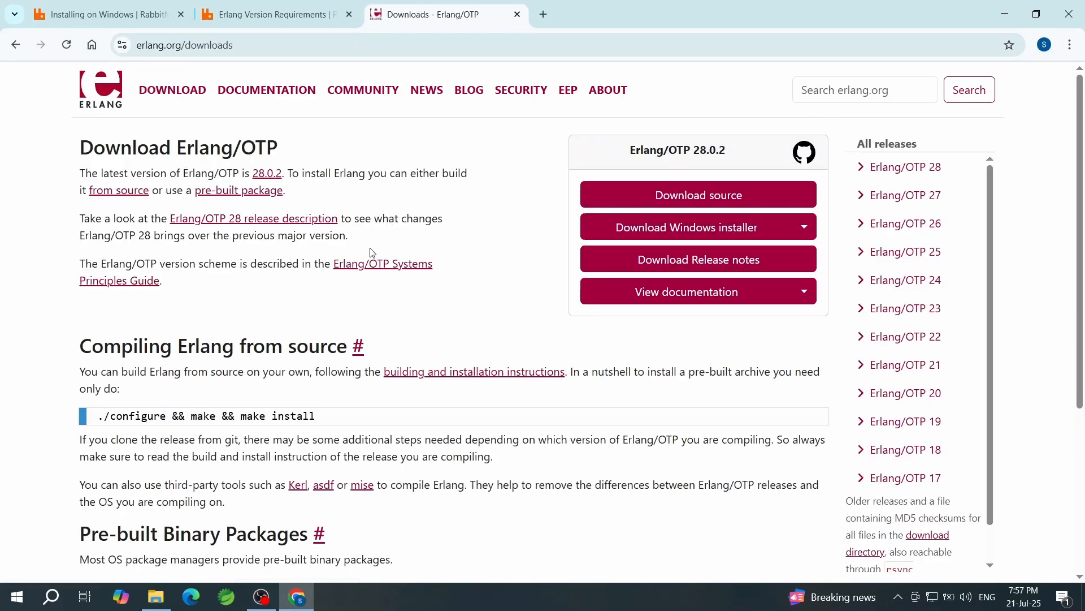
left_click(865, 198)
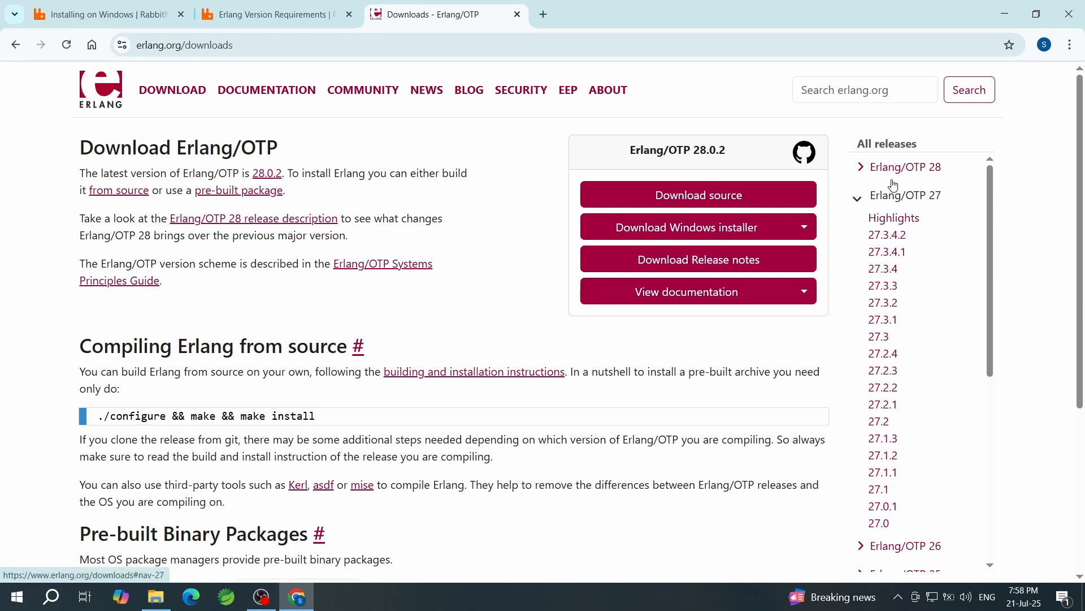
left_click(865, 199)
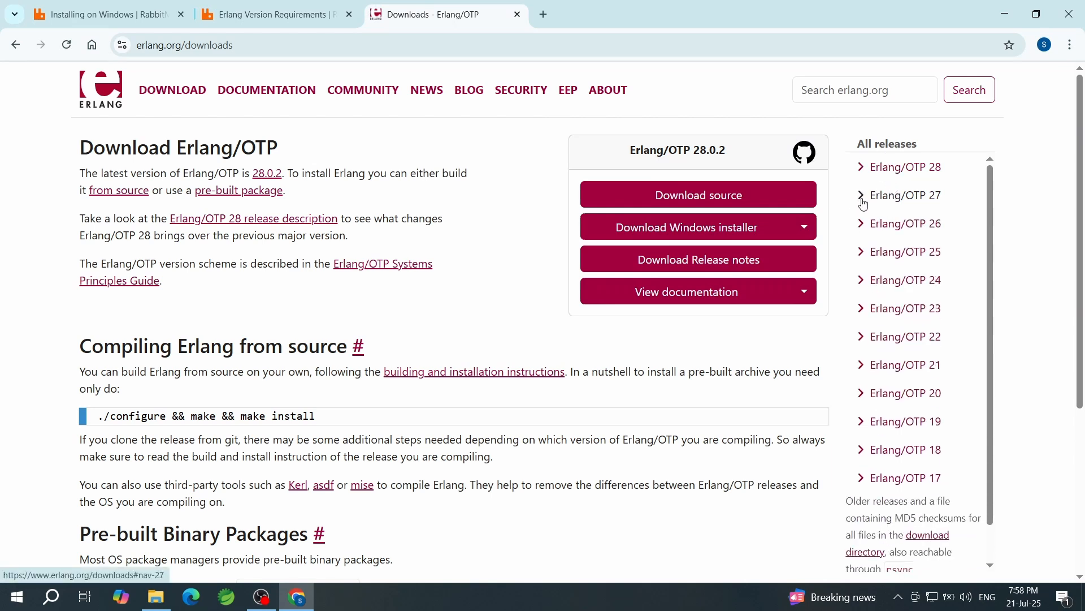
left_click(866, 198)
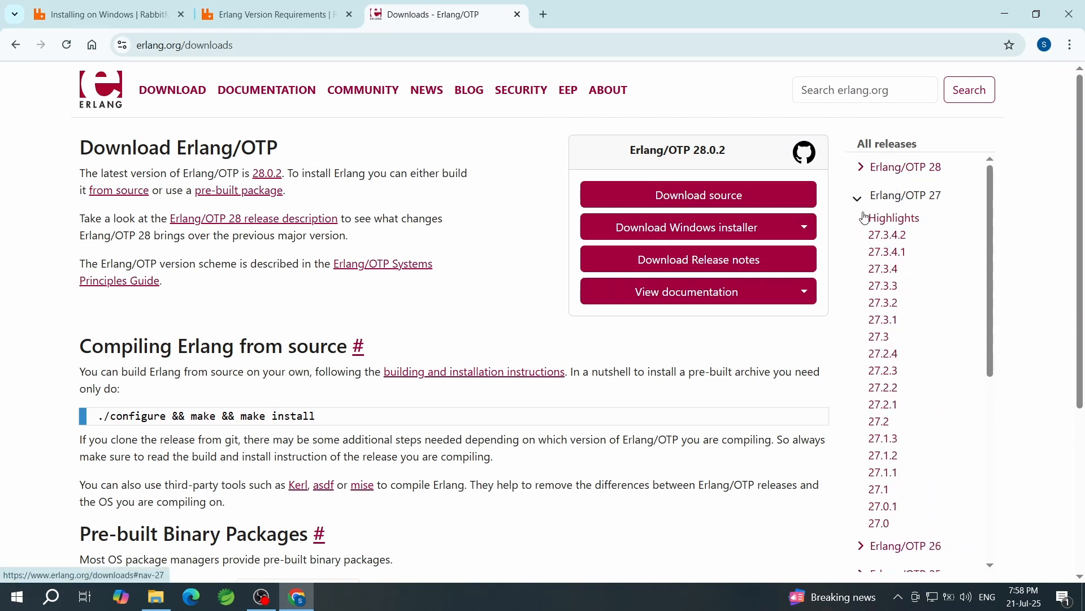
left_click(885, 236)
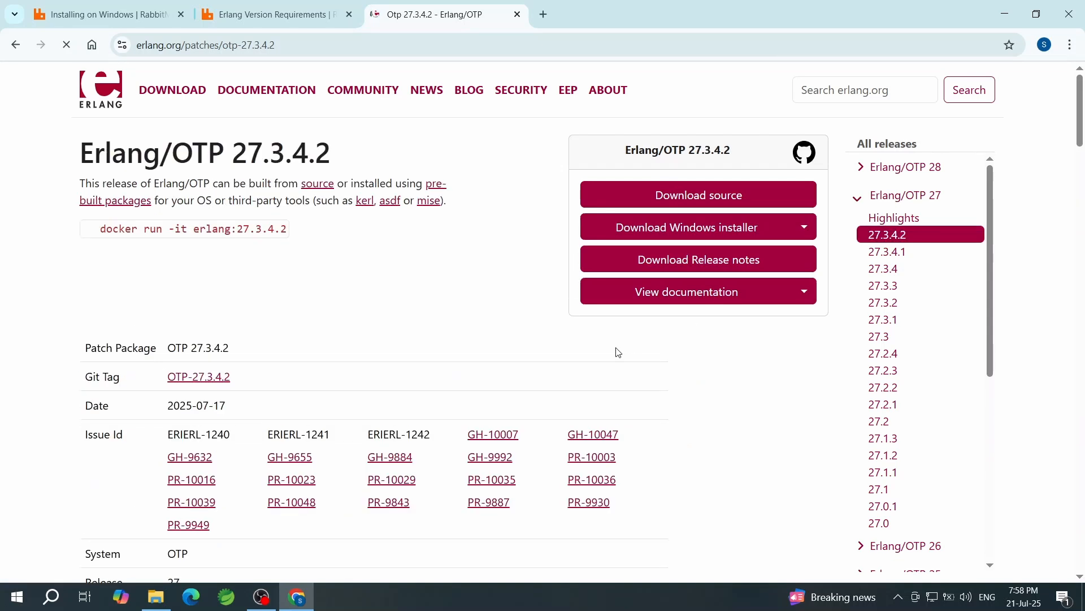
left_click(654, 231)
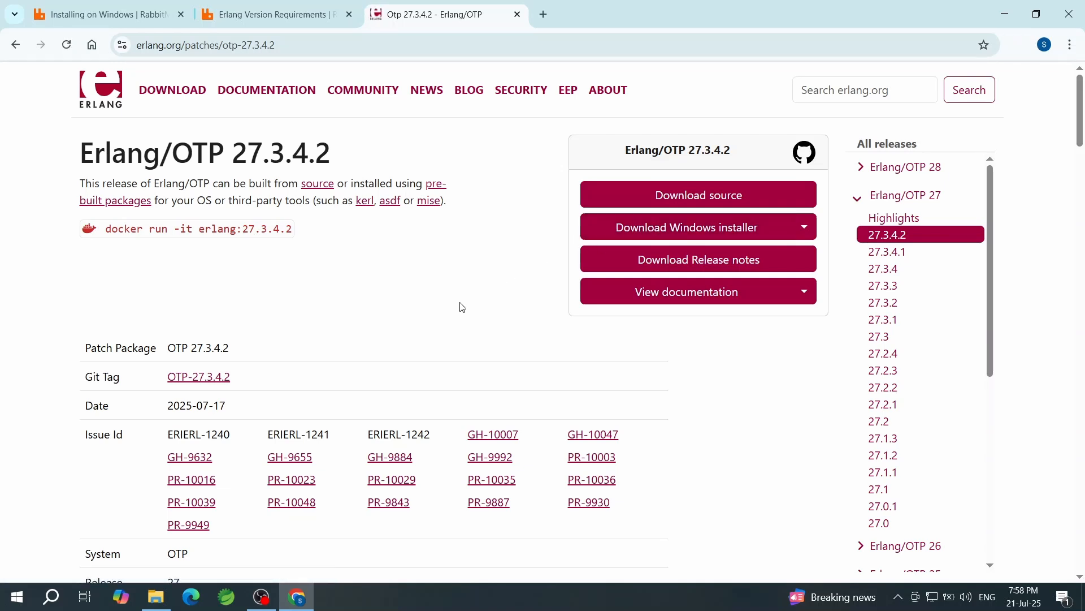
Return to the RabbitMQ Windows guide and download rabbitmq-server-4.1.2.exe from Direct Downloads
key("ctrl+1")
scroll(416, 376, "down", 2)
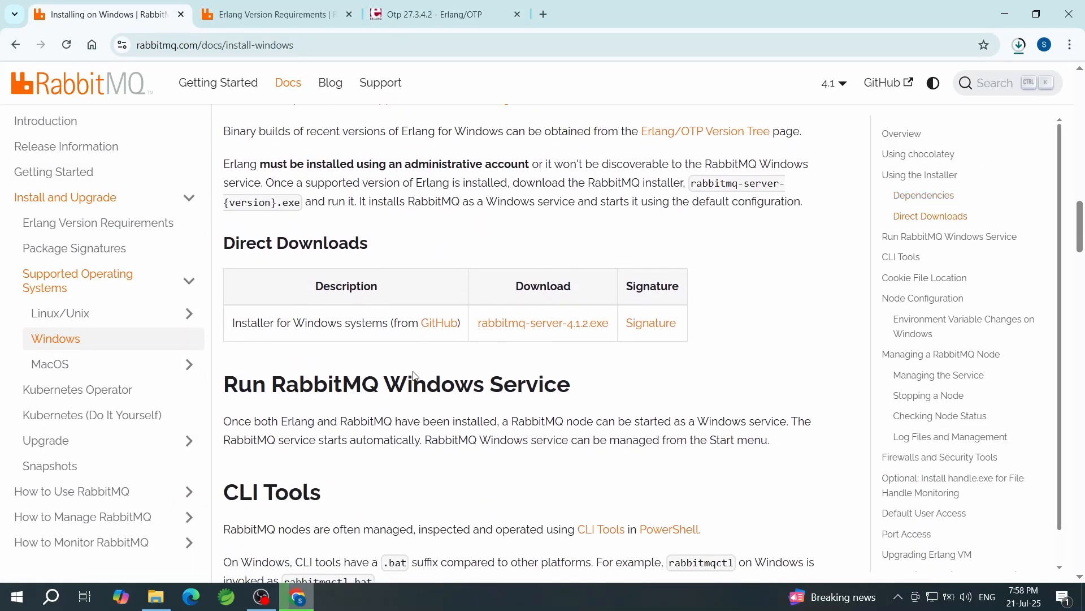
left_click(539, 327)
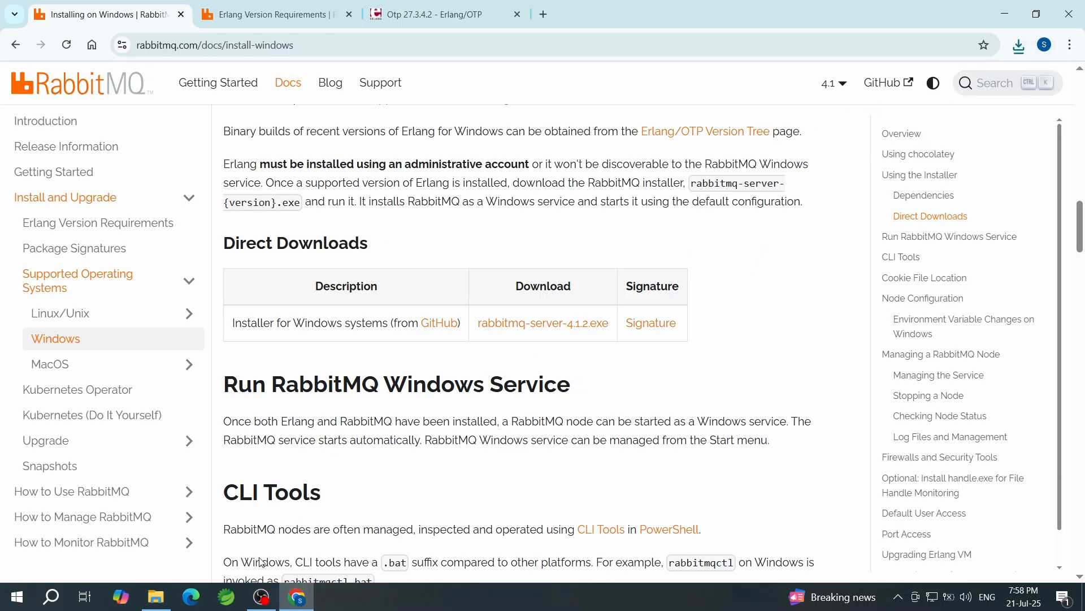
Install Erlang OTP 27 with the default components and Start Menu folder by running otp_win64_27.3.4.2 from the Downloads folder, showing the installation details
mouse_move(168, 604)
left_click(189, 516)
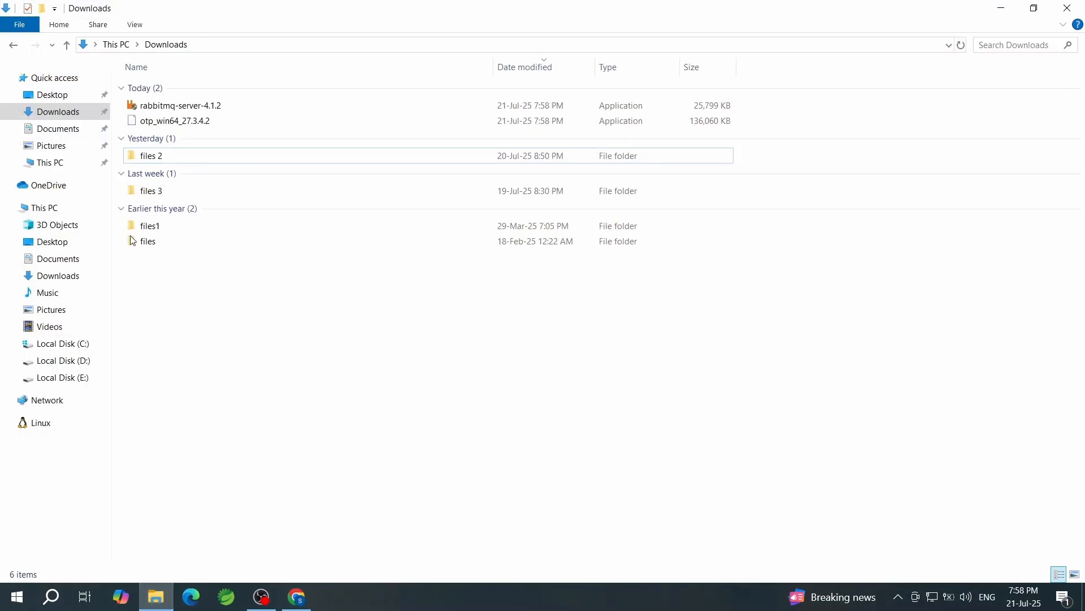
mouse_move(199, 132)
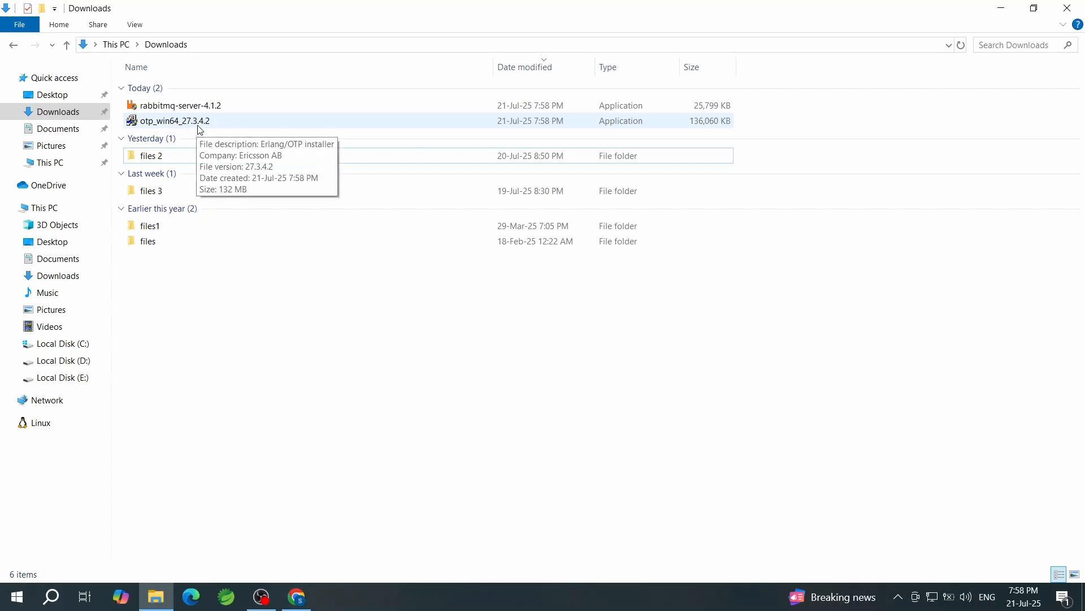
double_click(200, 122)
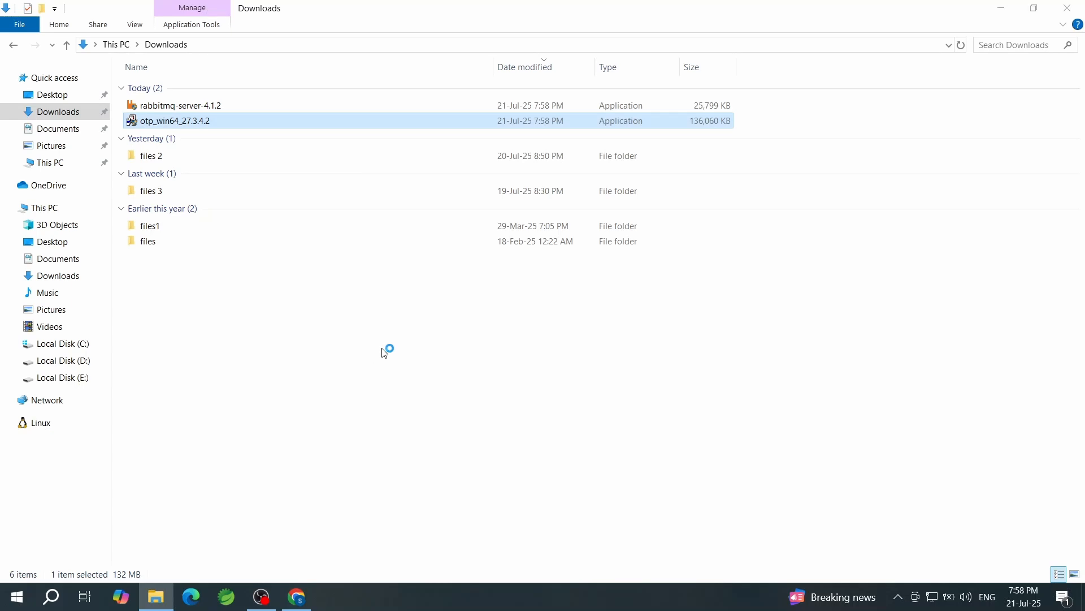
left_click(616, 411)
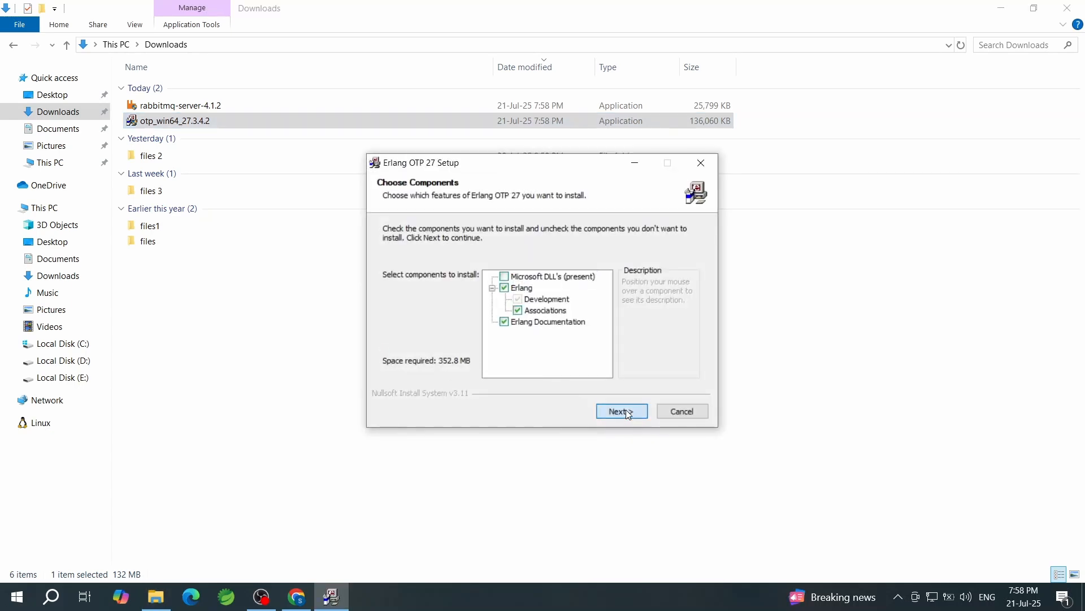
left_click(616, 411)
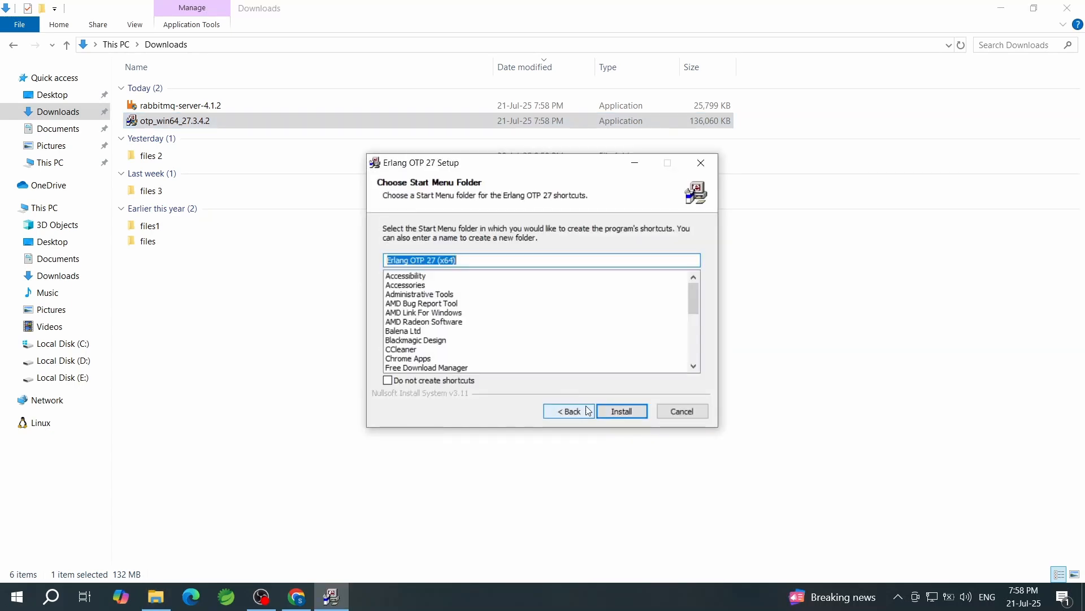
left_click(620, 411)
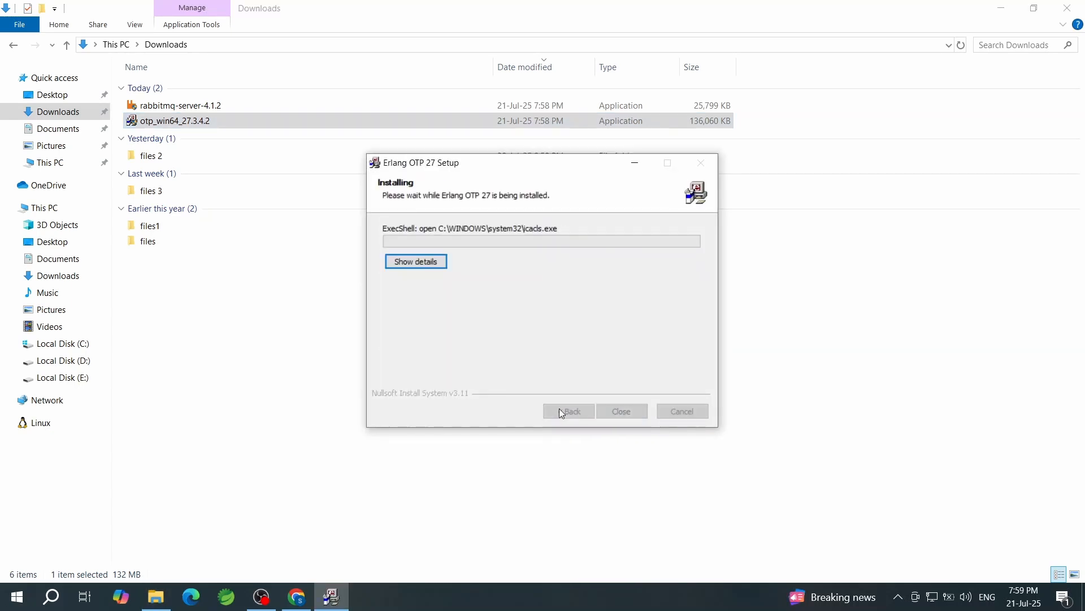
left_click(410, 261)
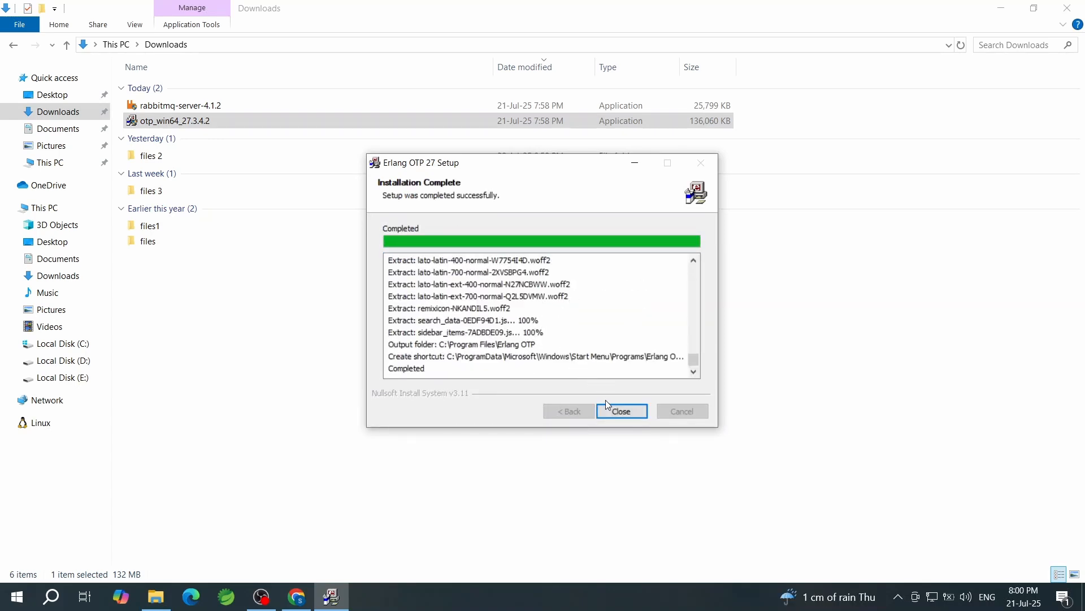
left_click(628, 415)
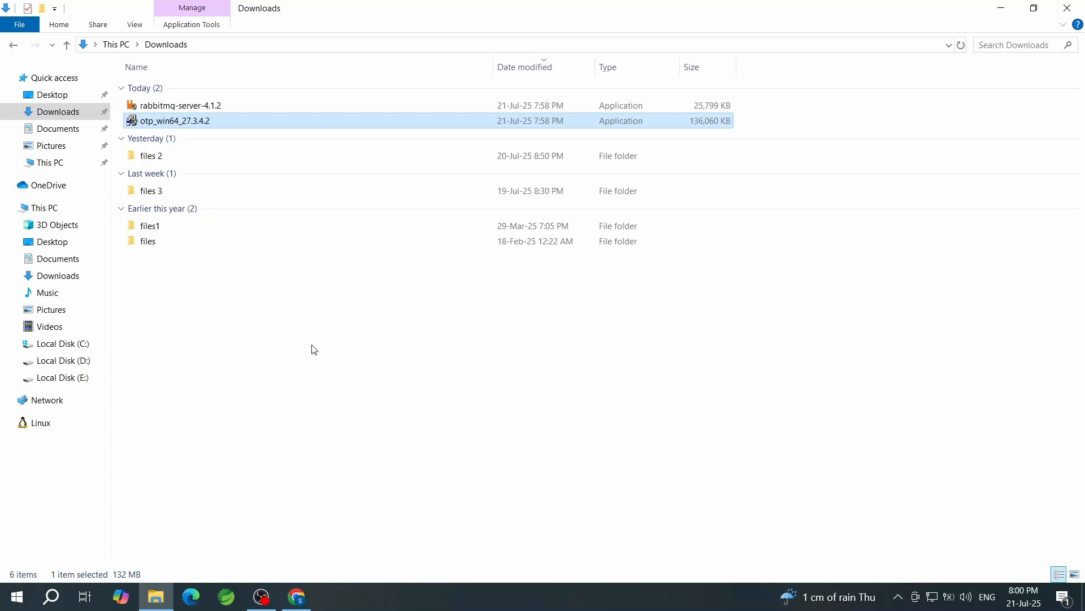
left_click(326, 300)
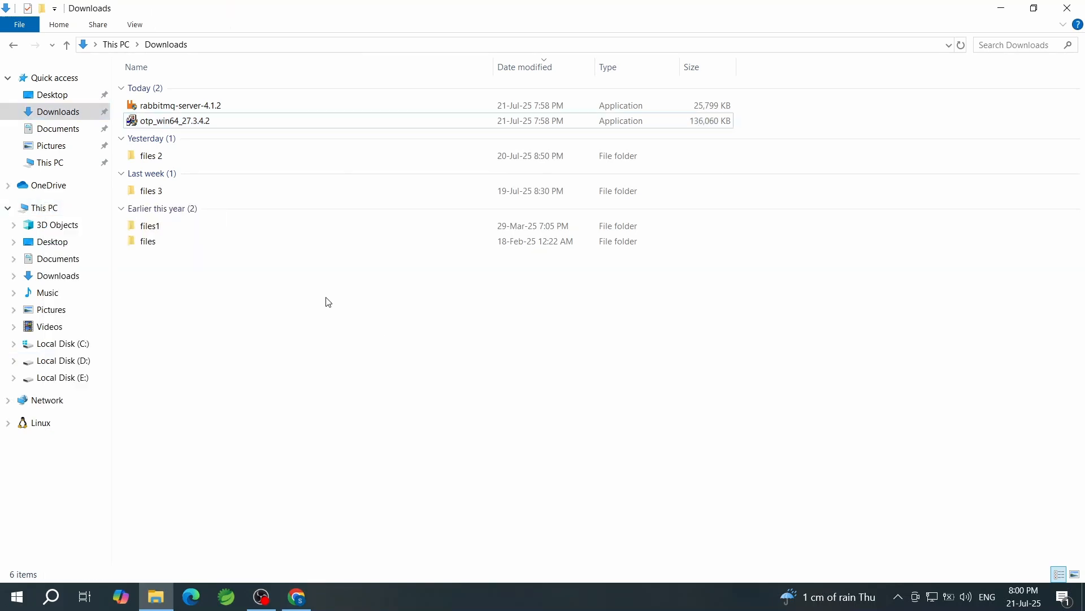
Open the Environment Variables dialog from the properties of This PC and look through the system variables
right_click(53, 207)
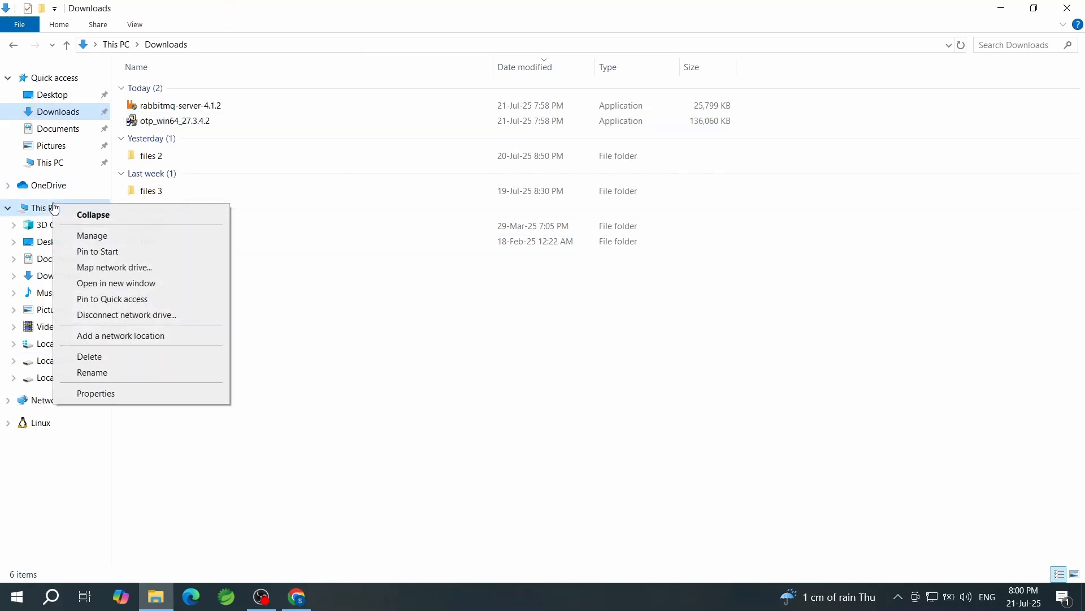
left_click(122, 397)
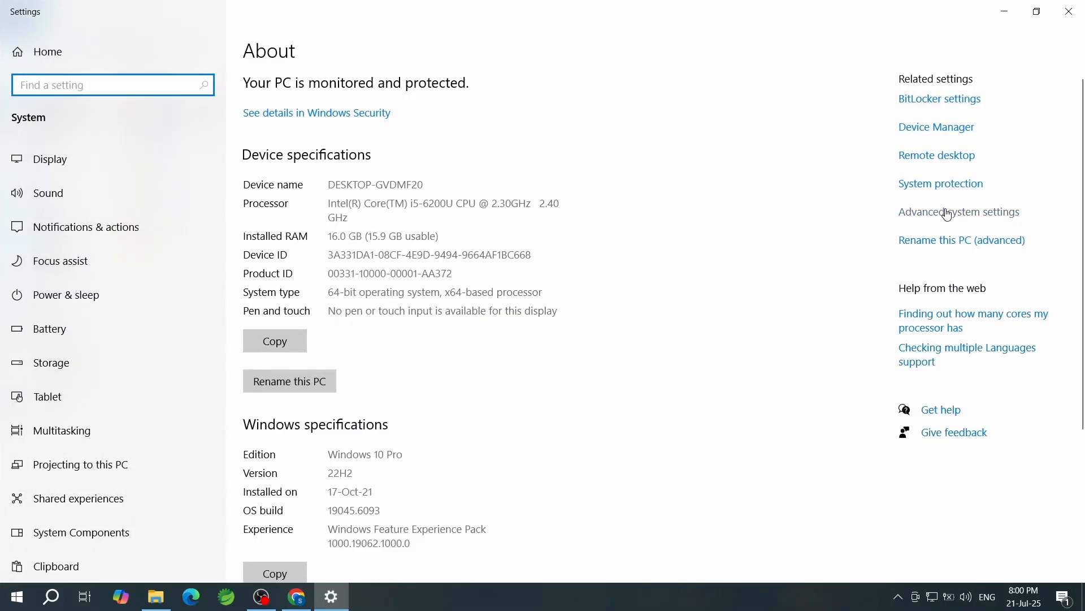
left_click(921, 214)
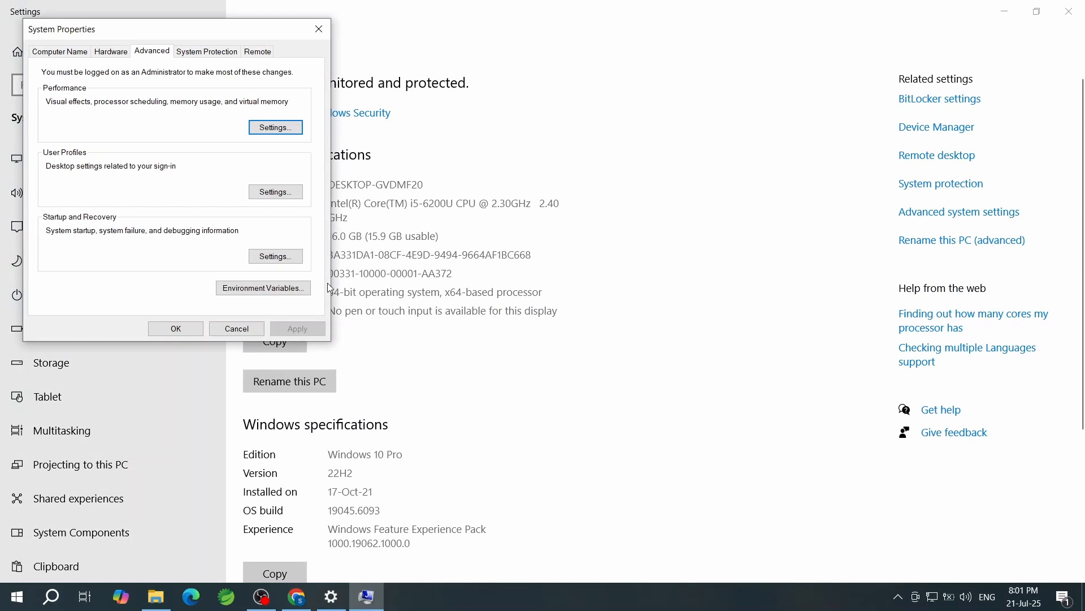
left_click(274, 292)
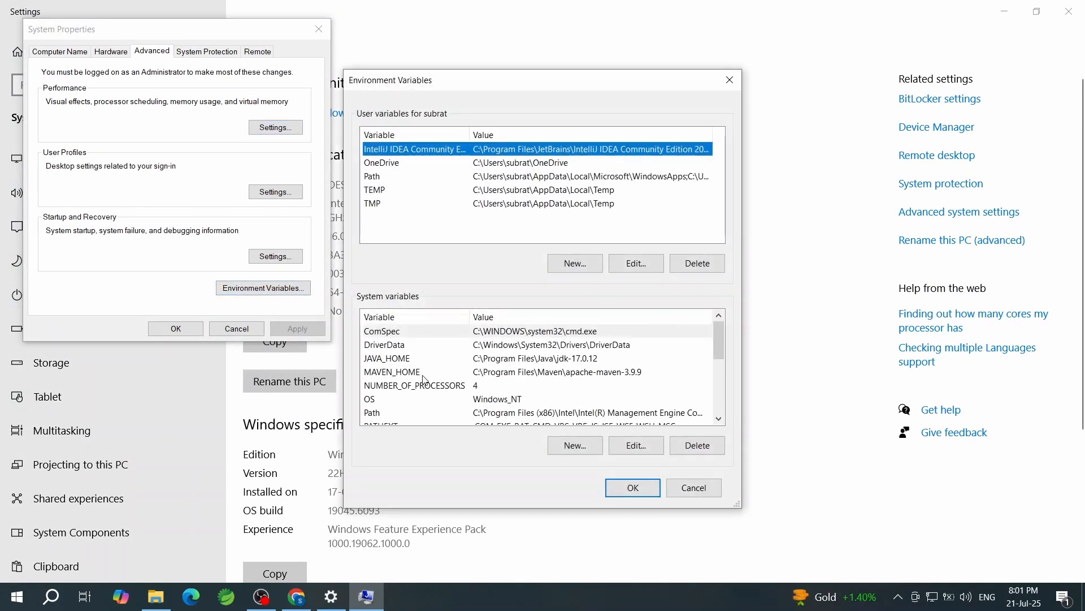
scroll(421, 379, "down", 1)
scroll(419, 379, "down", 2)
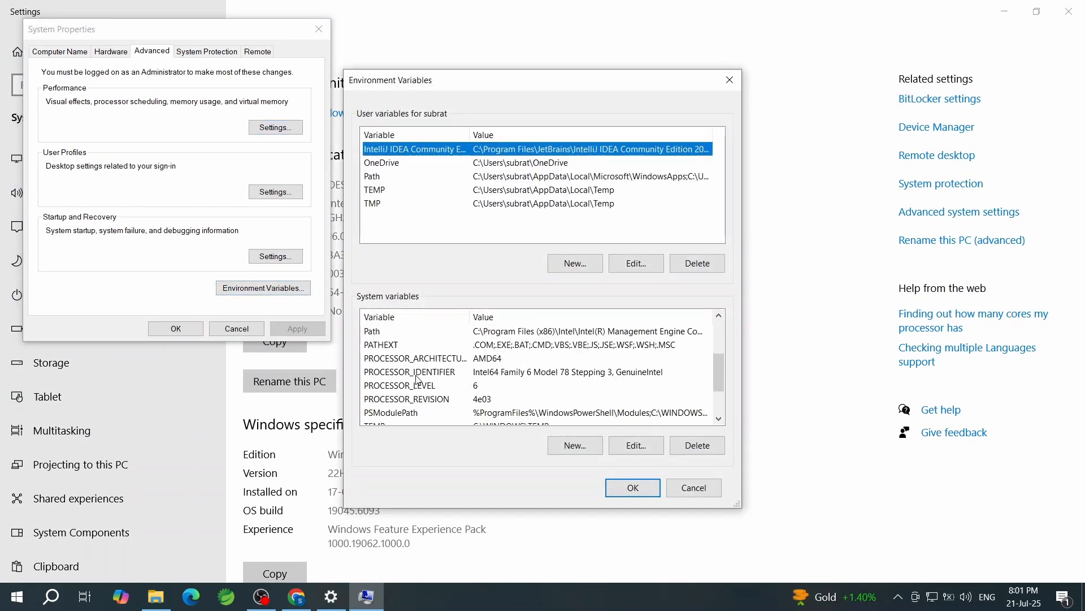
scroll(407, 376, "up", 3)
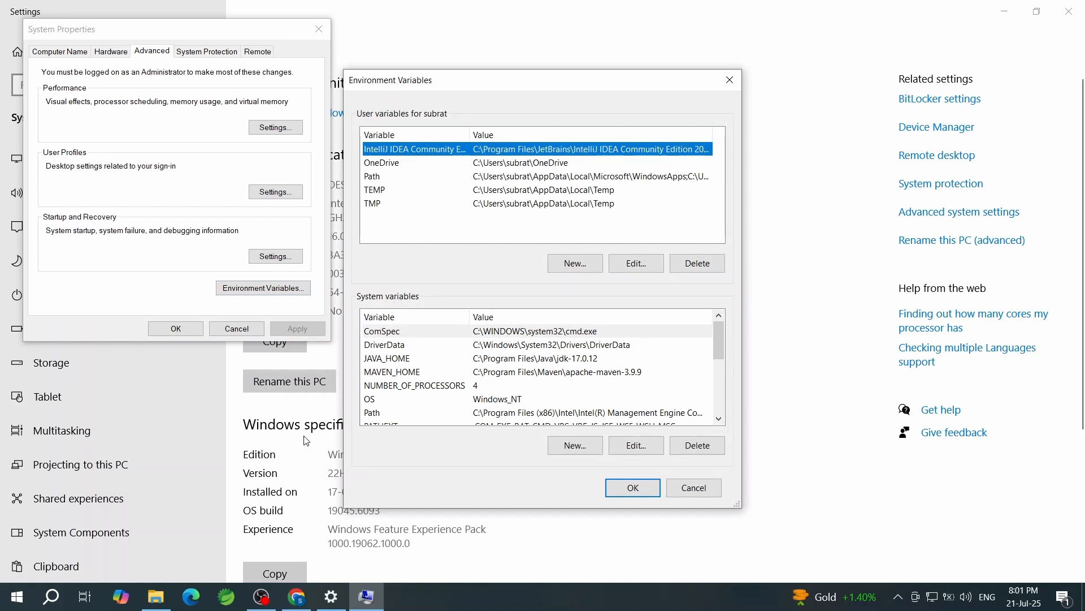
Switch to File Explorer, go to the Erlang OTP folder in Program Files on drive C and copy its path
left_click(156, 598)
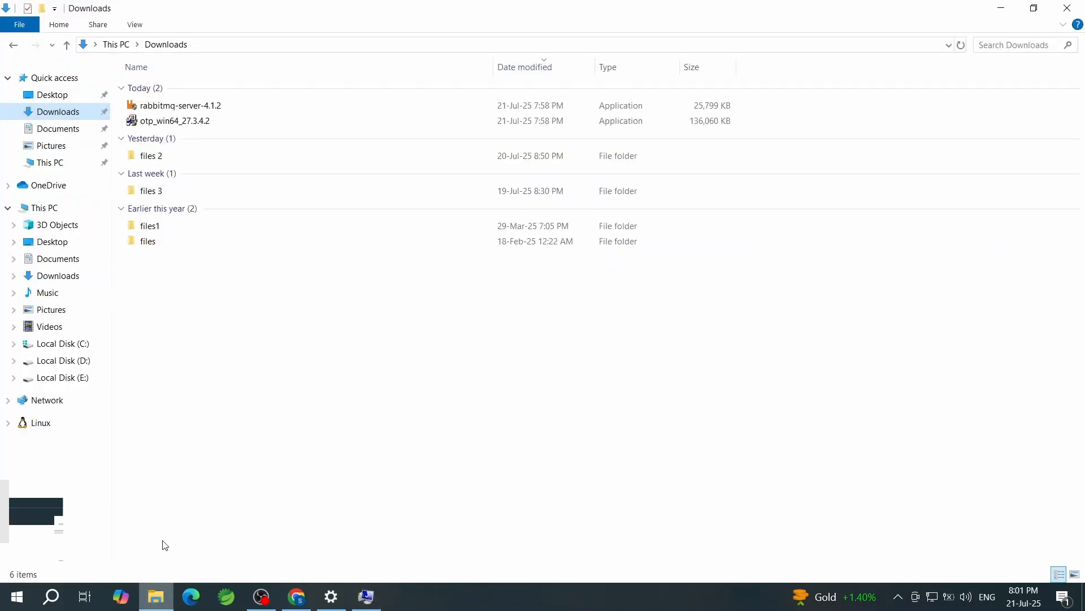
left_click(63, 343)
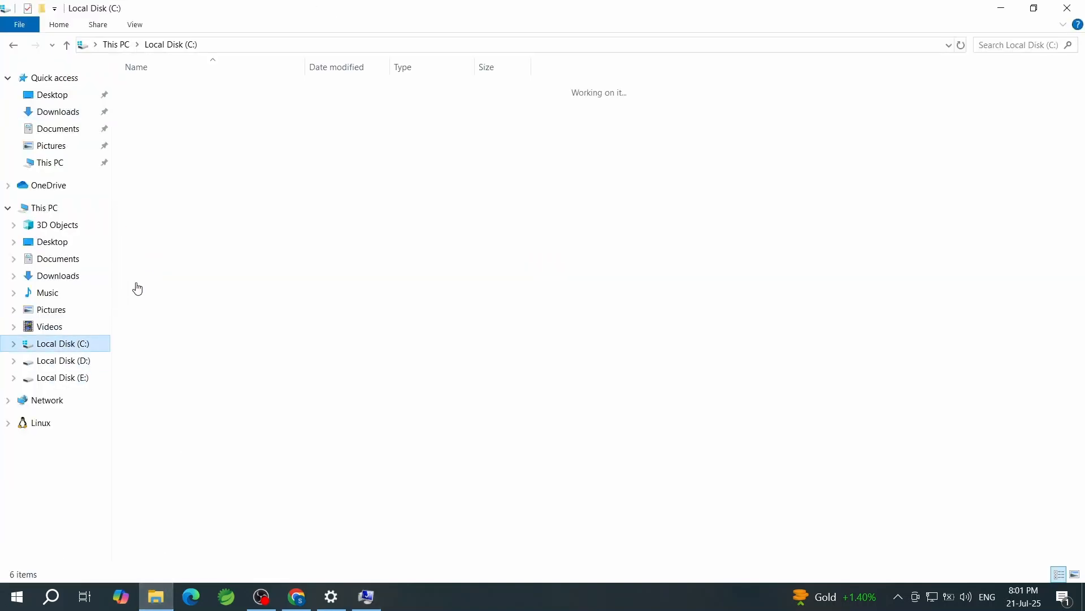
double_click(164, 212)
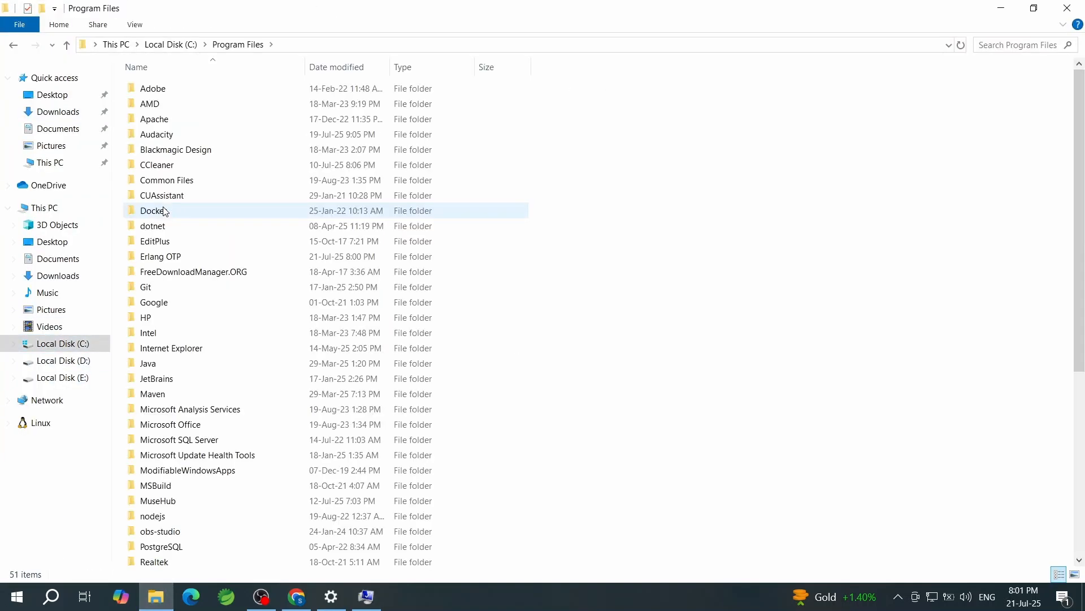
double_click(160, 258)
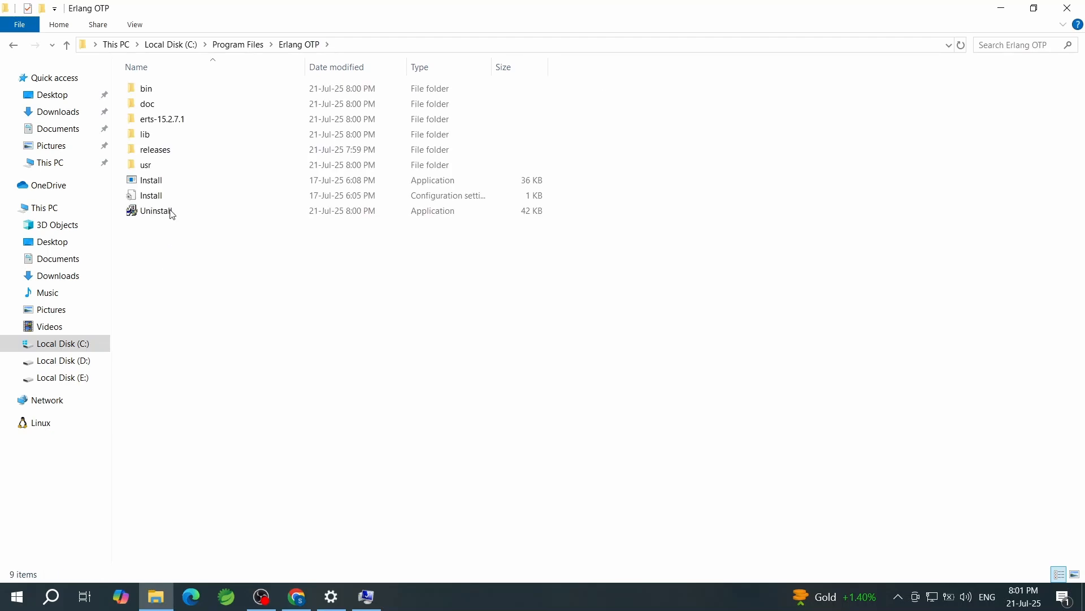
left_click(356, 44)
key("ctrl+c")
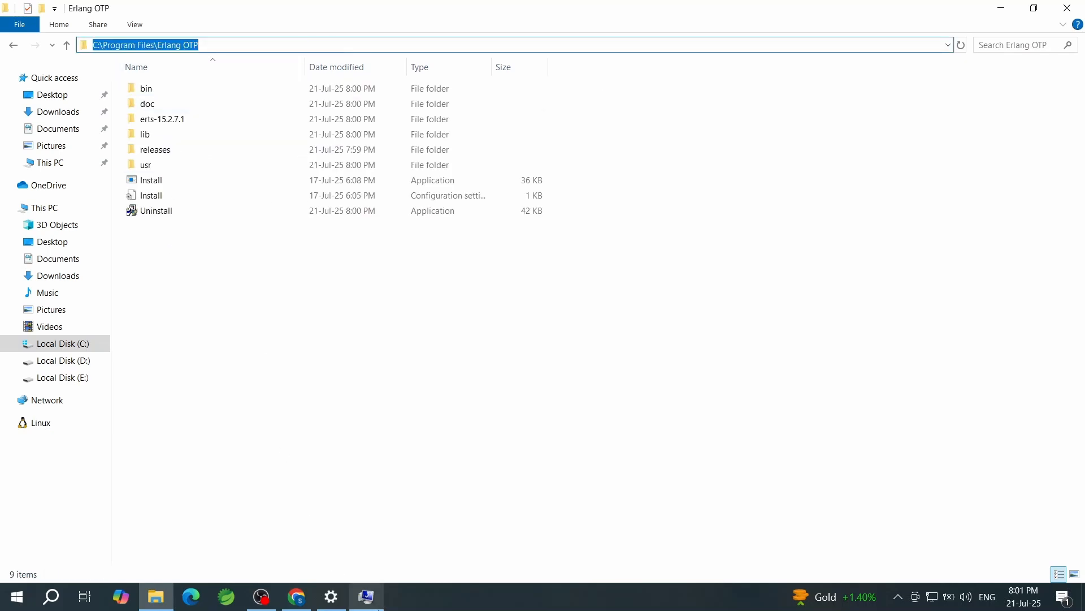
Back in Environment Variables, create the system variable ERLANG_HOME with the value C:\Program Files\Erlang OTP
mouse_move(361, 602)
left_click(367, 579)
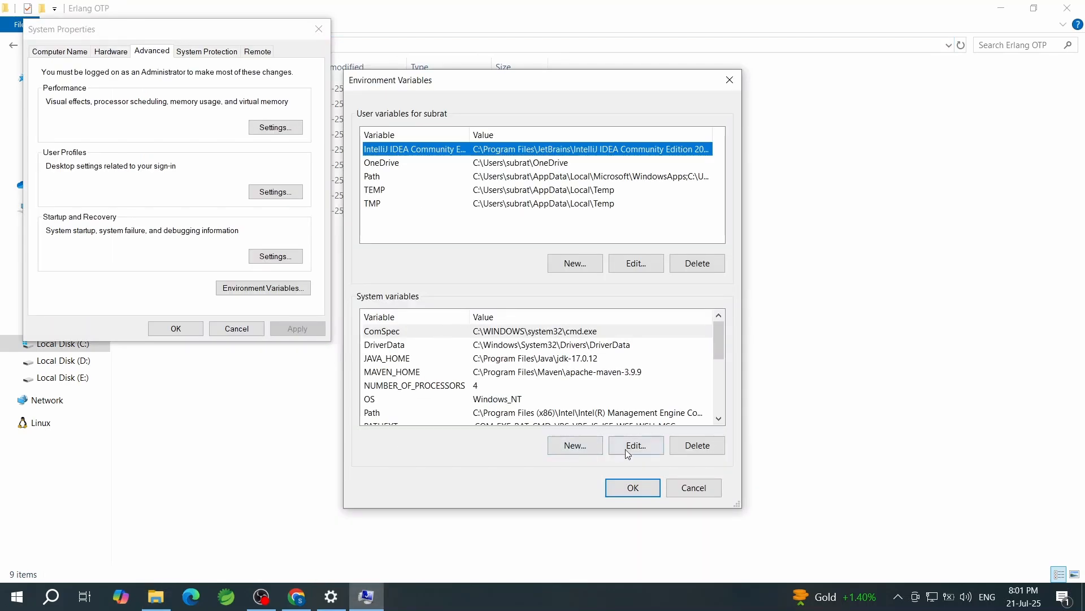
left_click(574, 446)
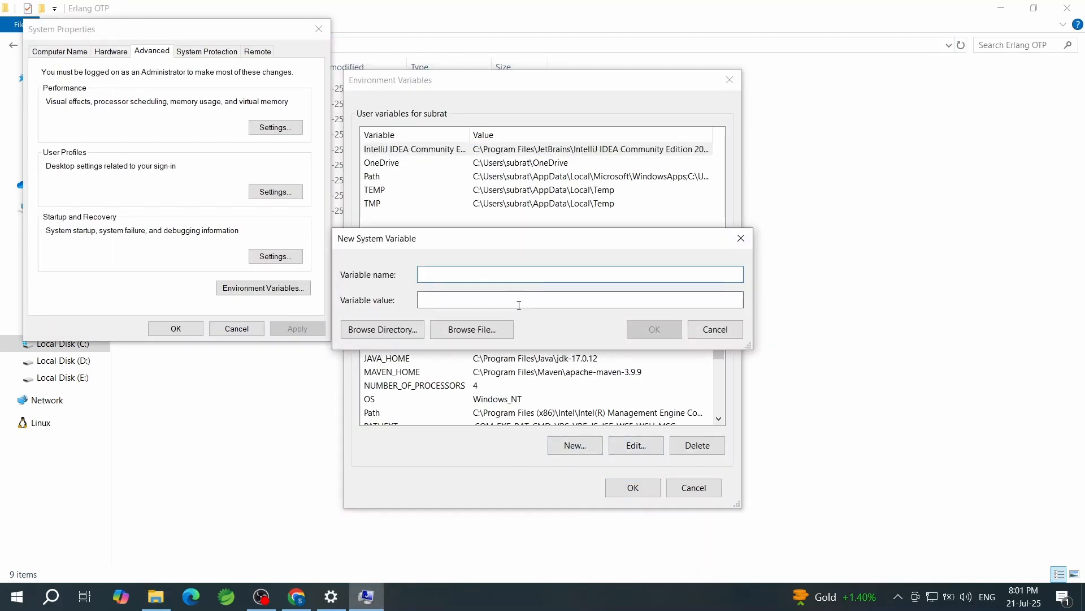
left_click(518, 305)
key("ctrl+v")
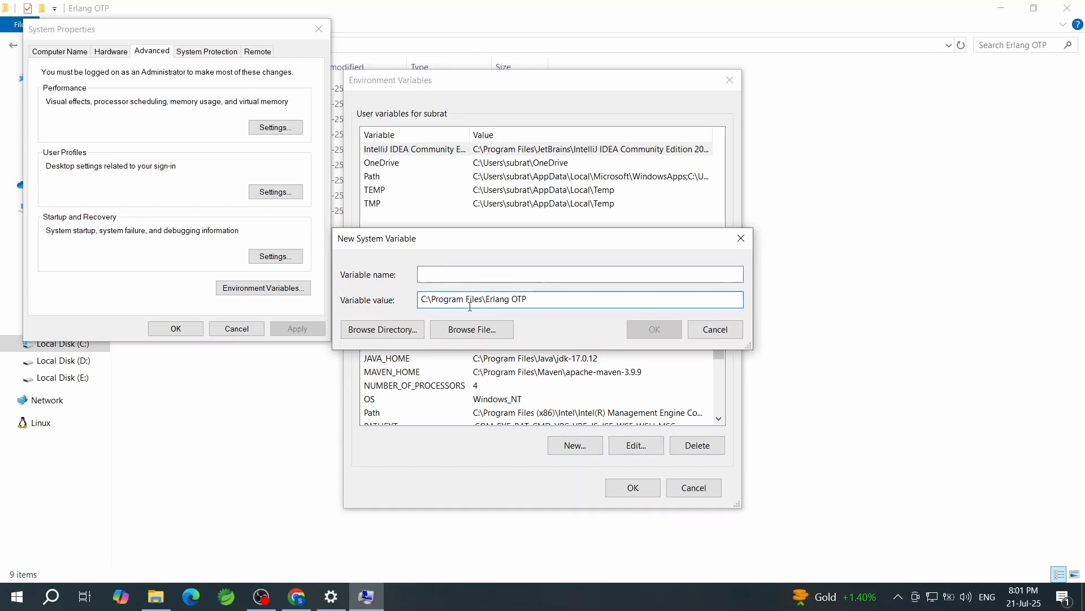
left_click(476, 273)
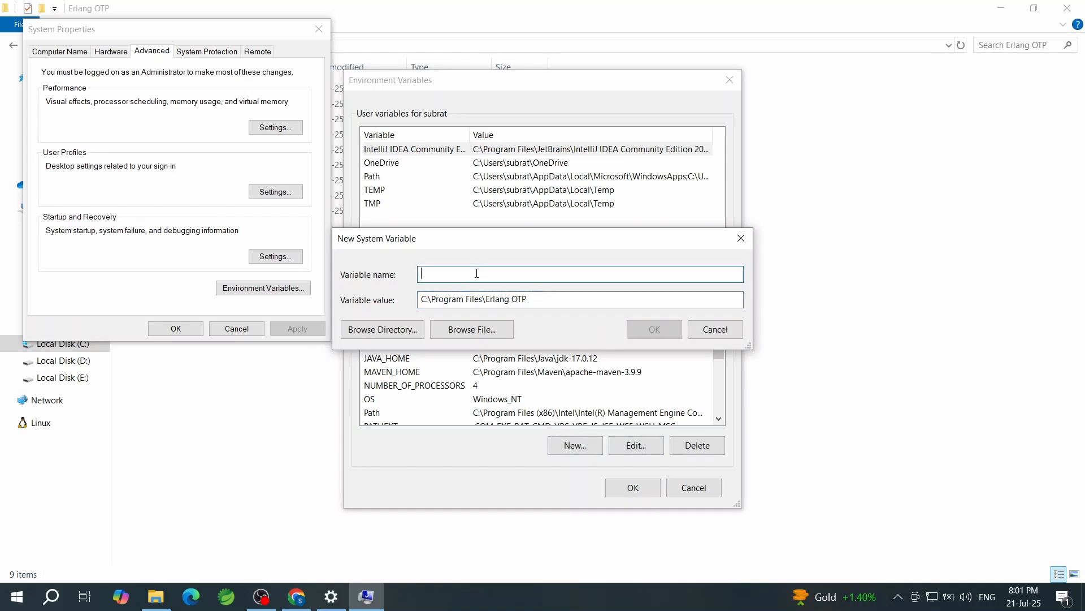
type("ERLAN")
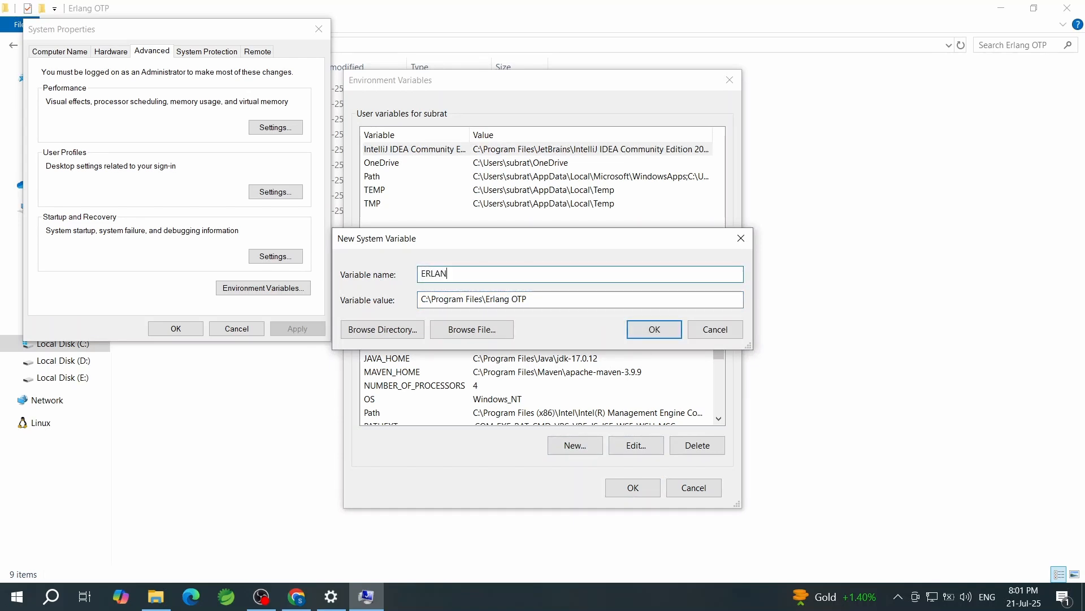
type("G_HOME")
double_click(455, 275)
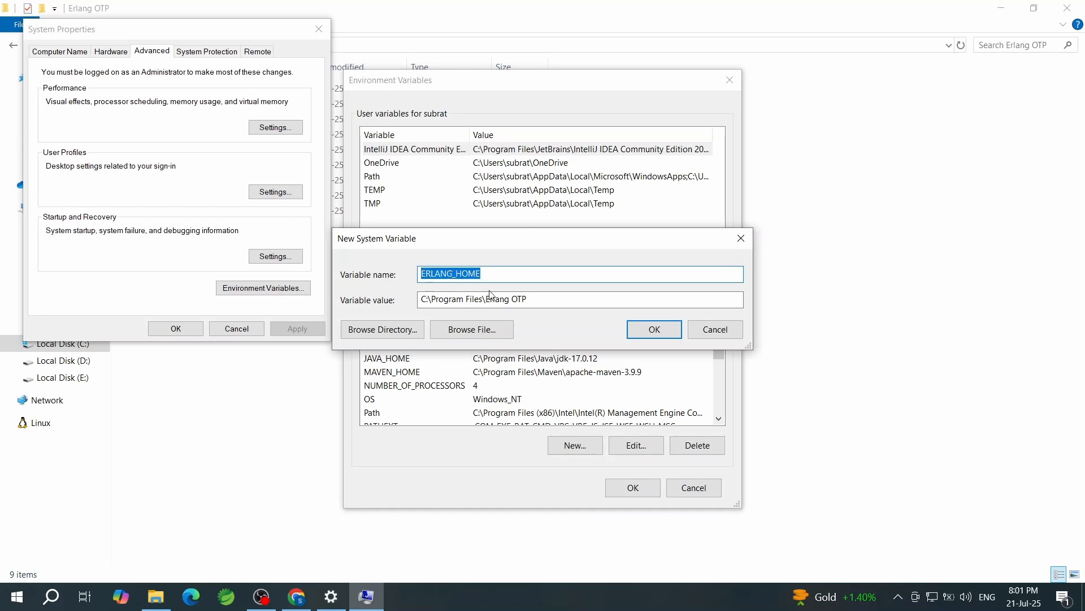
left_click(655, 332)
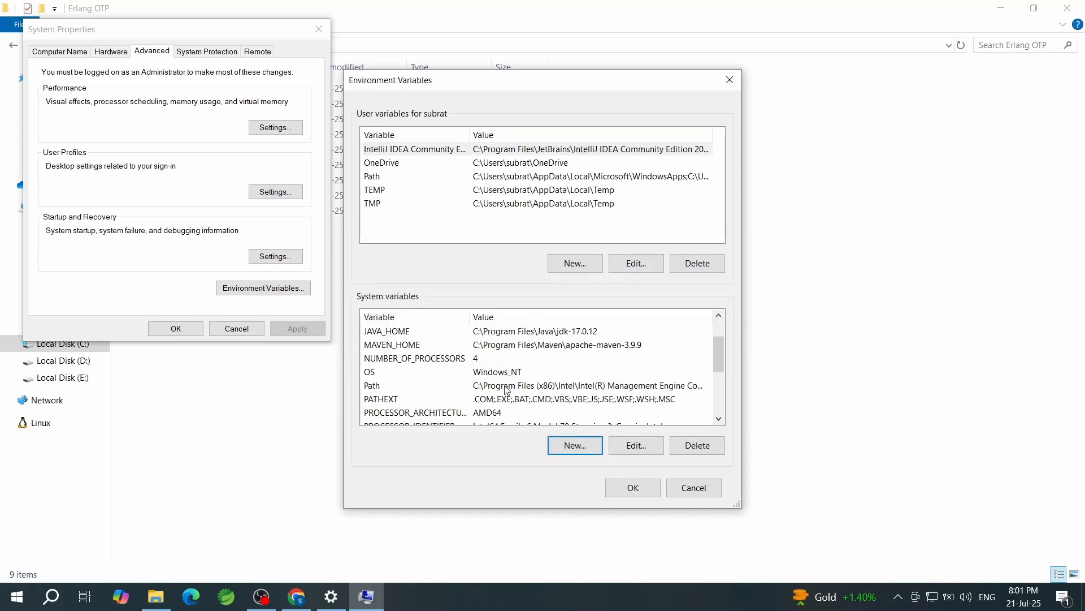
Add the entry %ERLANG_HOME%\bin to the system Path variable and save the environment and system property changes
left_click(527, 387)
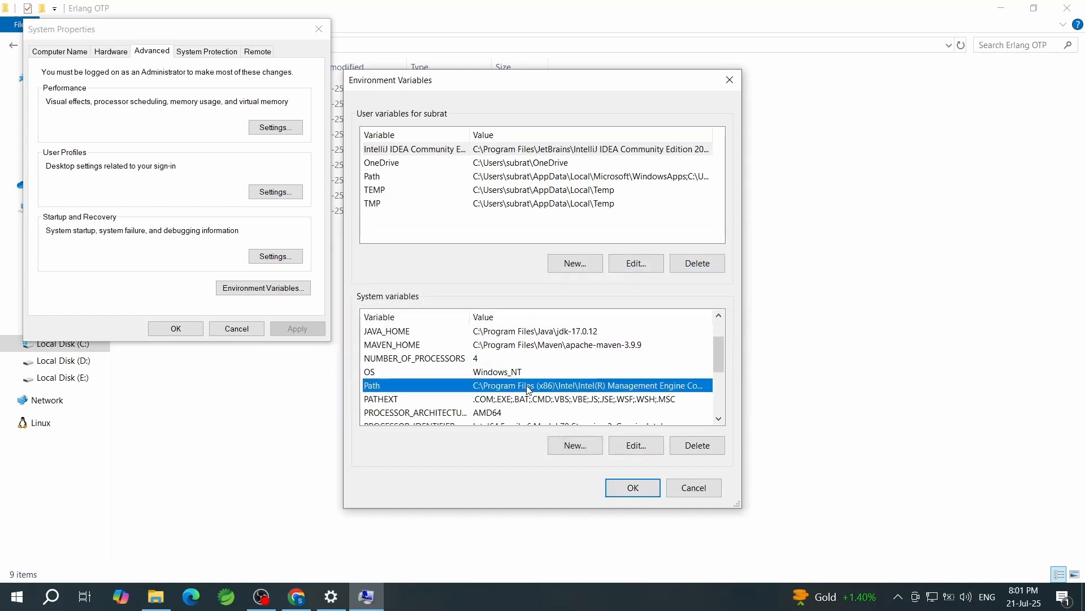
left_click(635, 443)
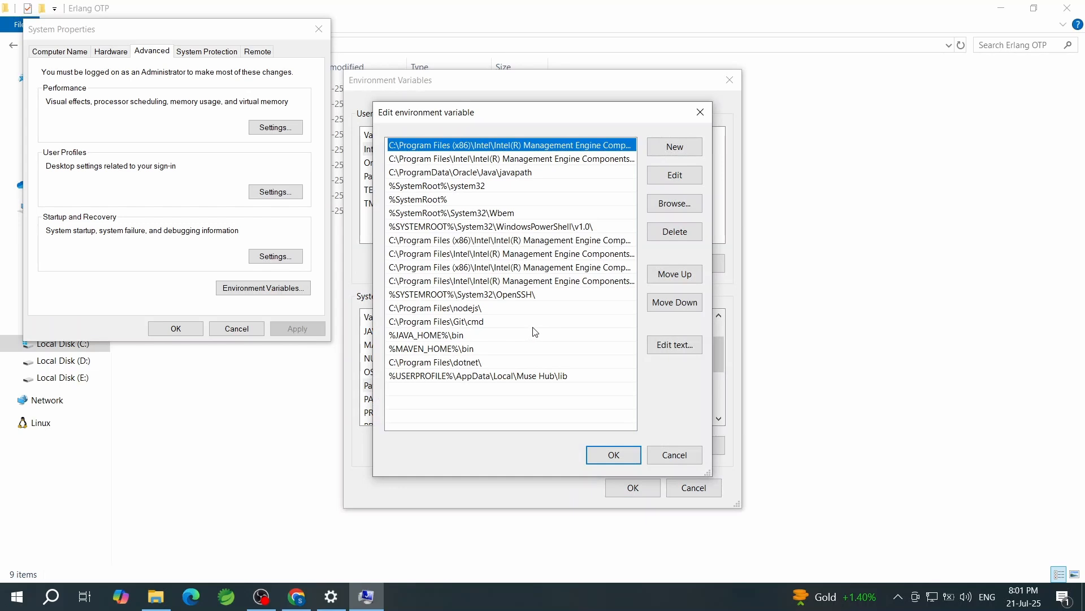
left_click(674, 148)
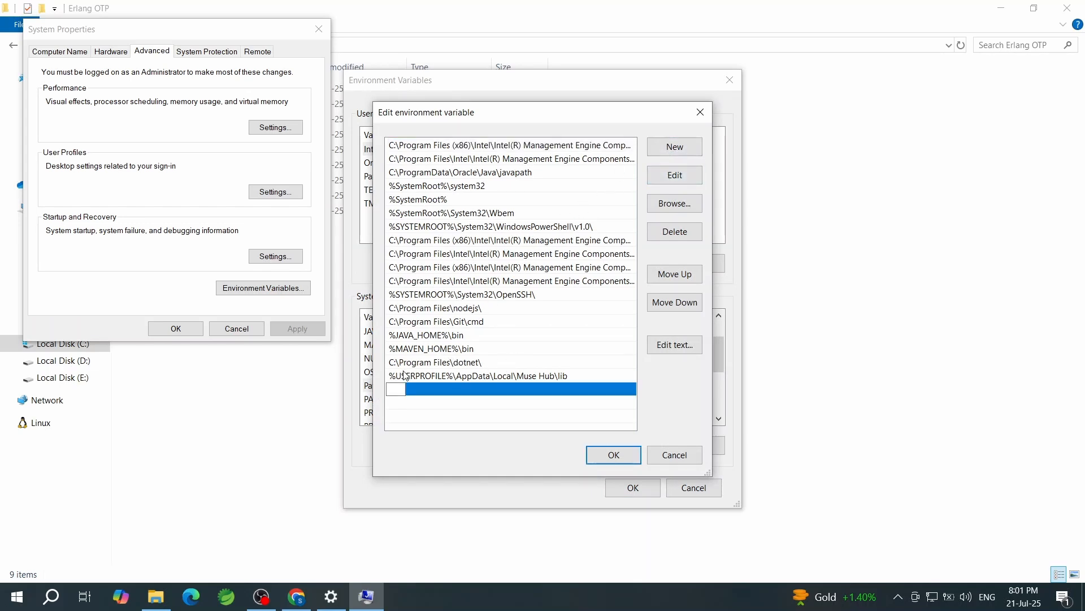
type("%ERLANG_HOME")
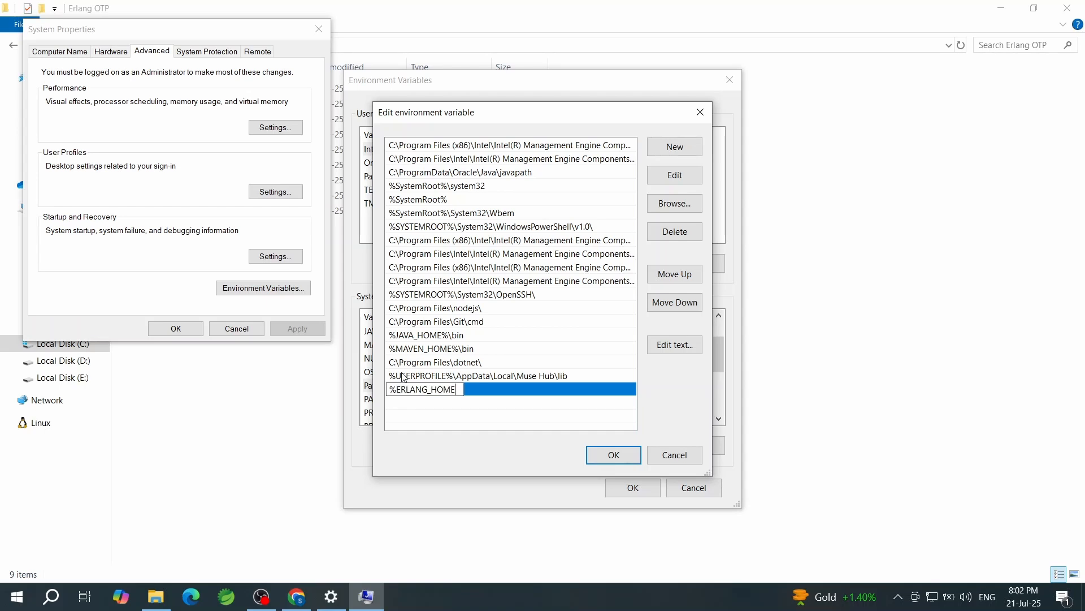
type("%\\bin")
left_click(621, 456)
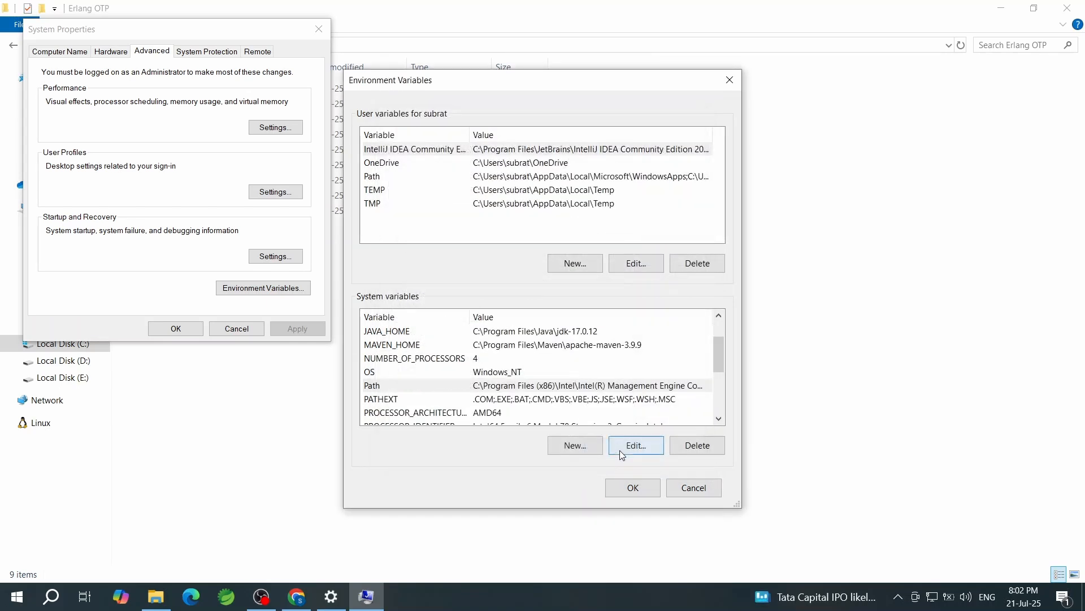
left_click(633, 487)
left_click(160, 330)
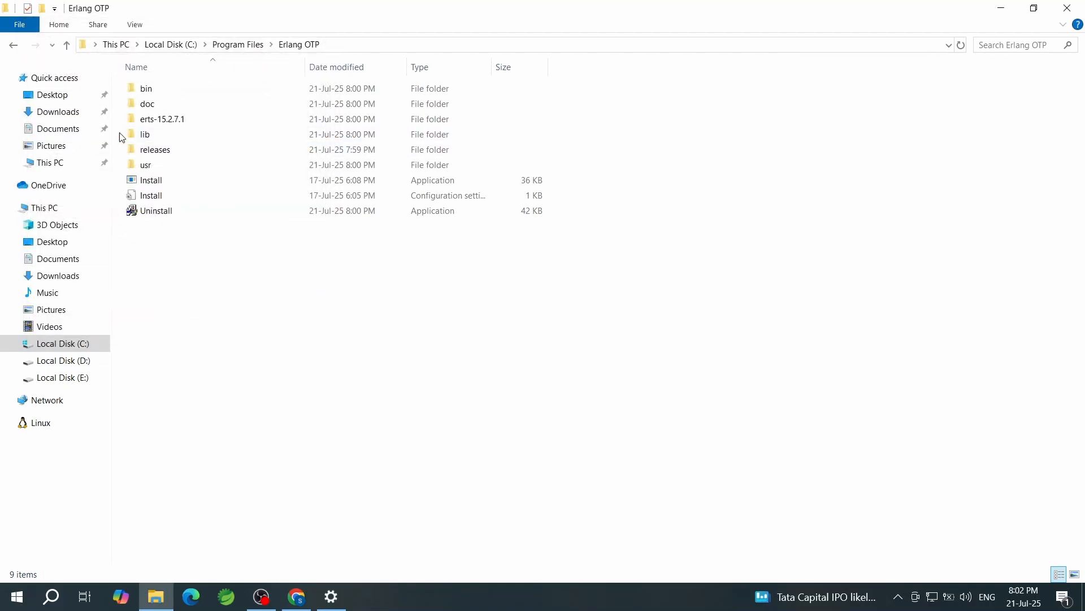
Run the rabbitmq-server-4.1.2 installer from Downloads, install the default components with details shown, and finish the setup
left_click(59, 111)
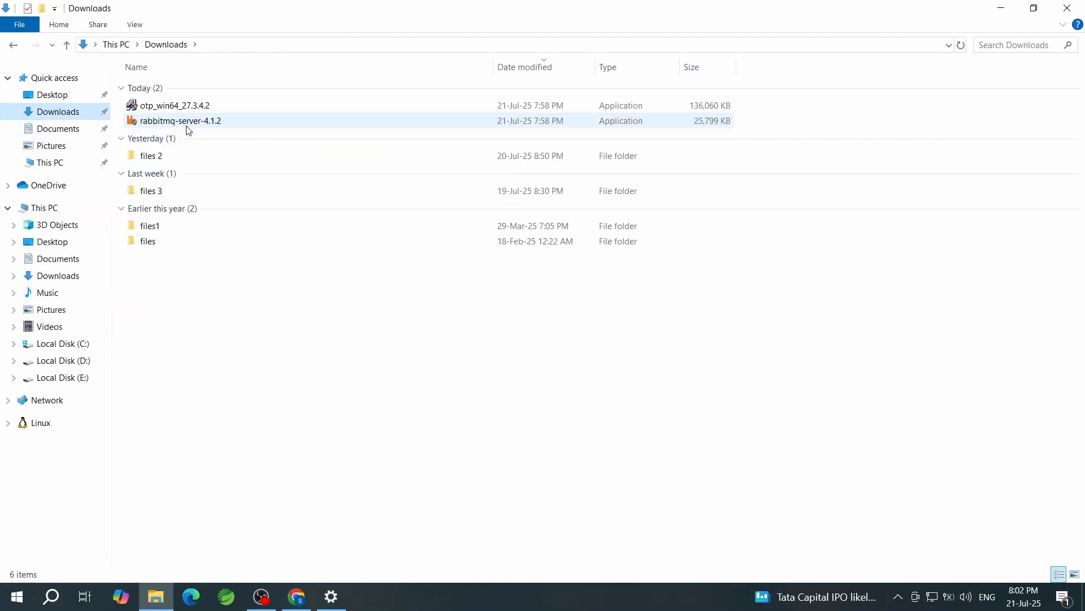
double_click(189, 122)
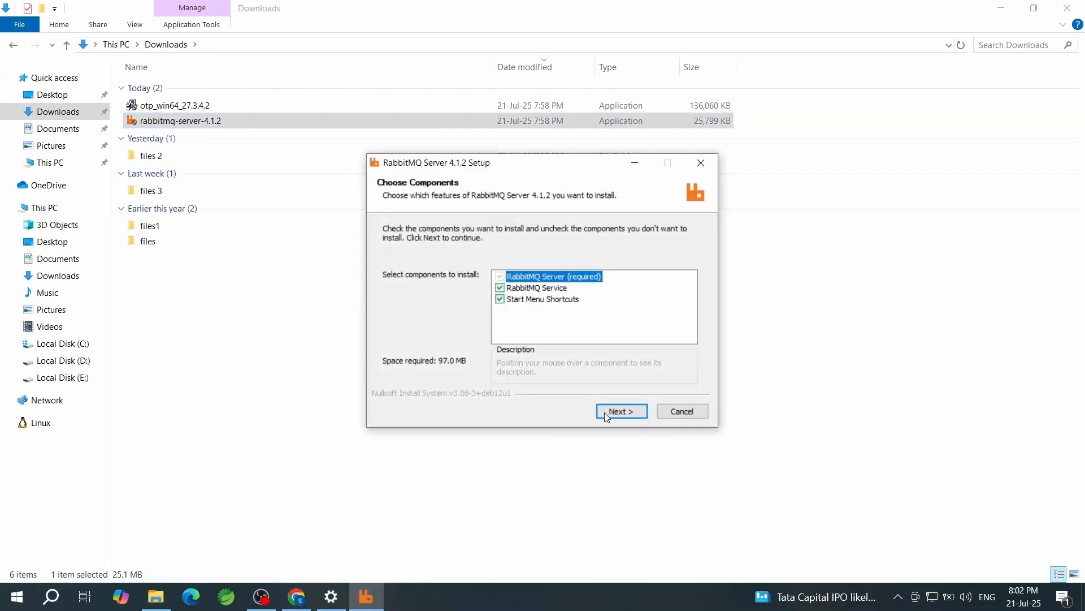
left_click(622, 413)
left_click(615, 411)
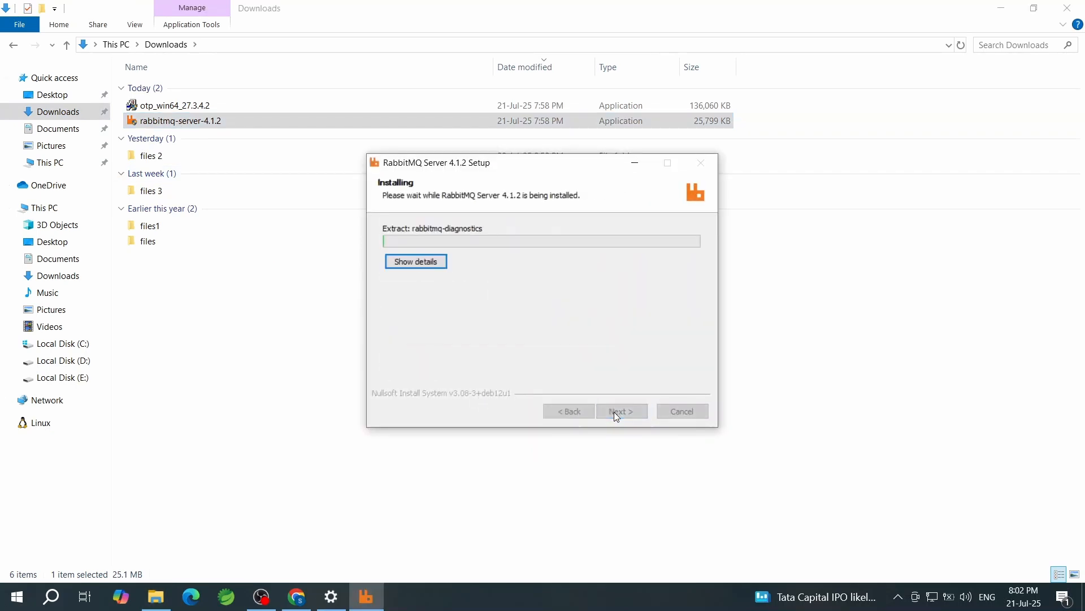
left_click(413, 264)
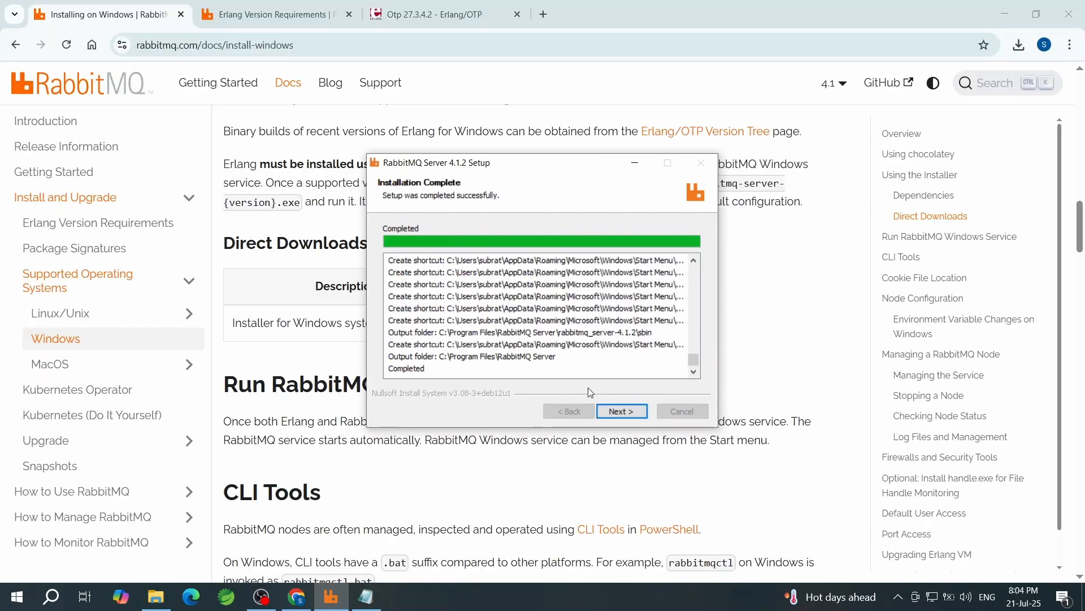
left_click(624, 415)
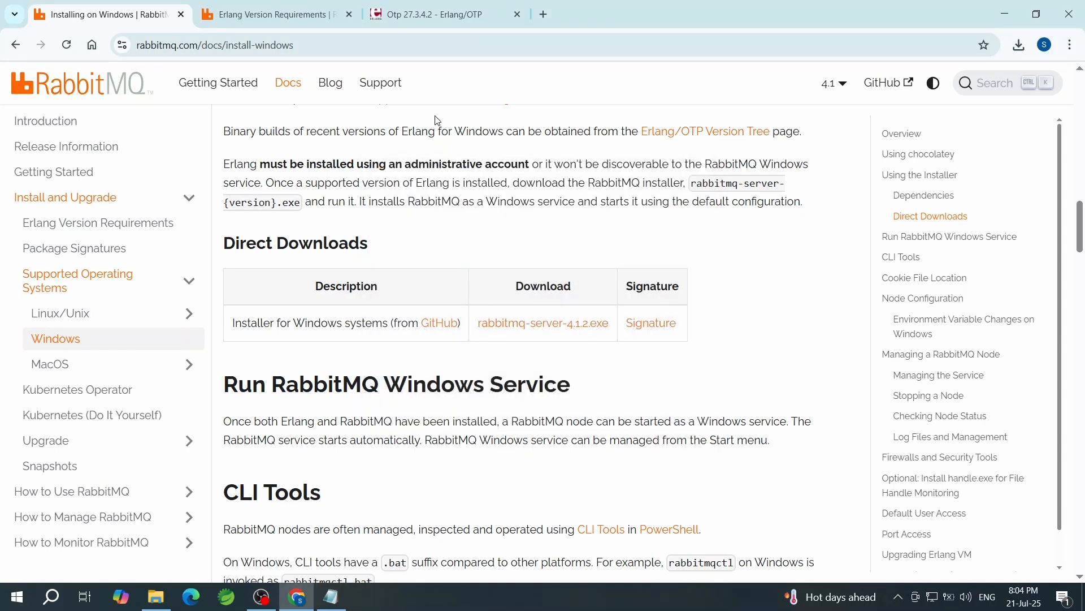
Open localhost:15672 in a new browser tab
left_click(539, 21)
left_click(514, 44)
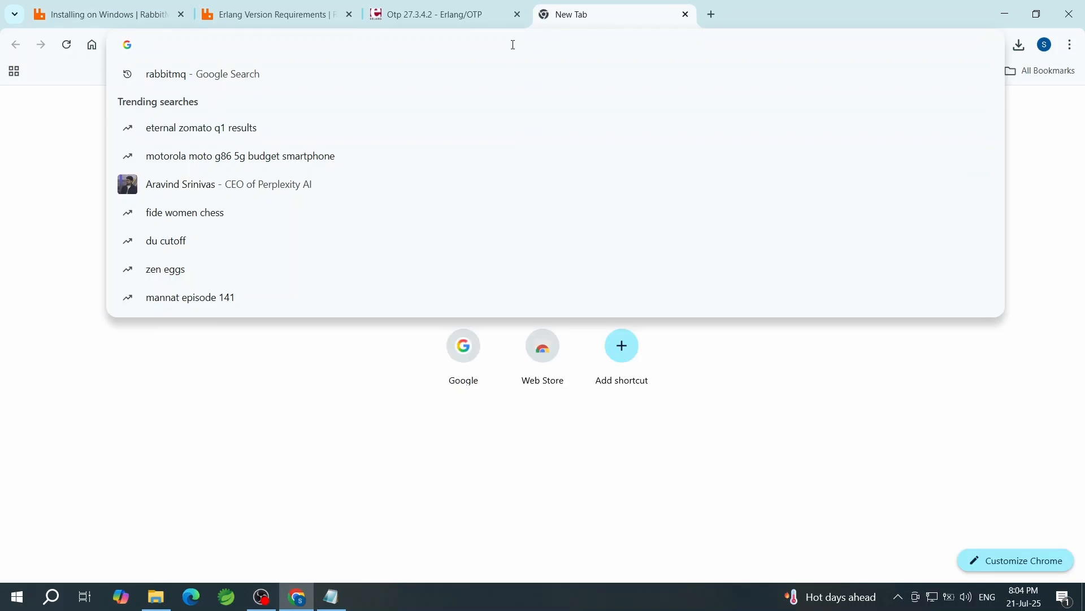
type("lo")
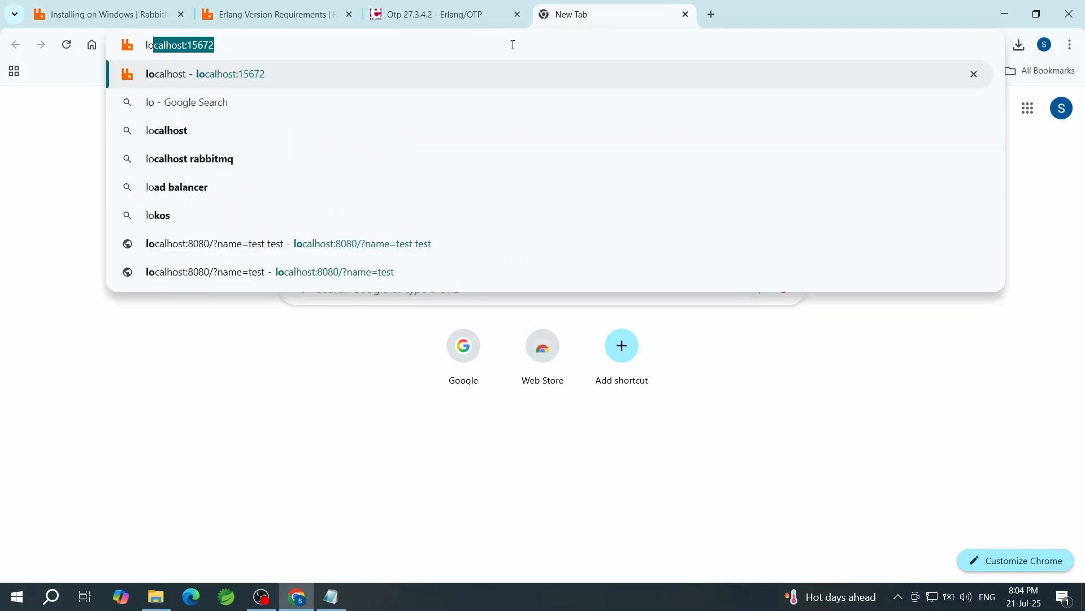
key("Right")
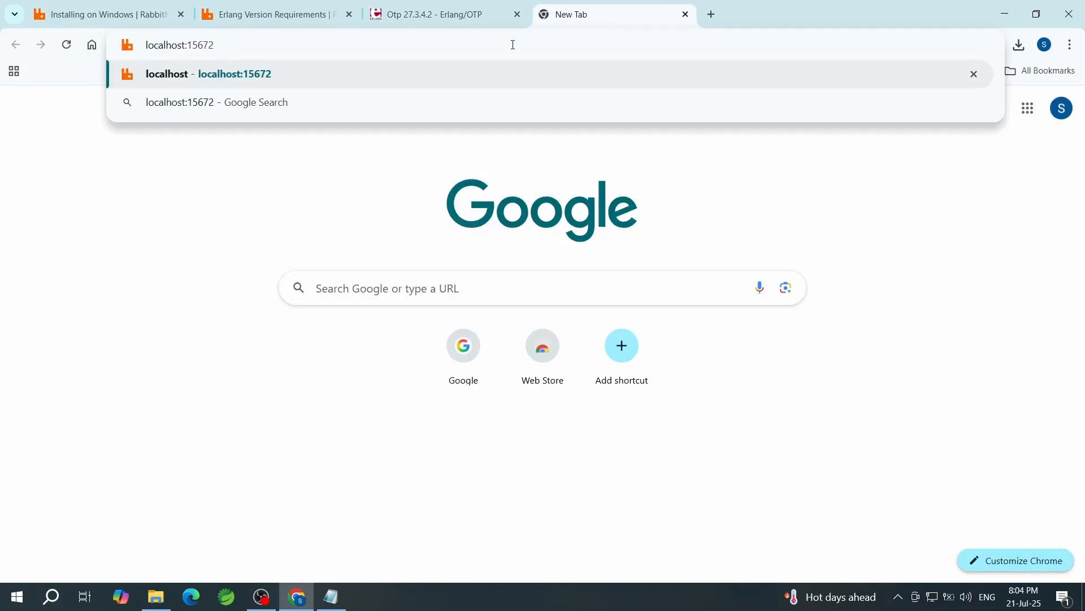
key("Return")
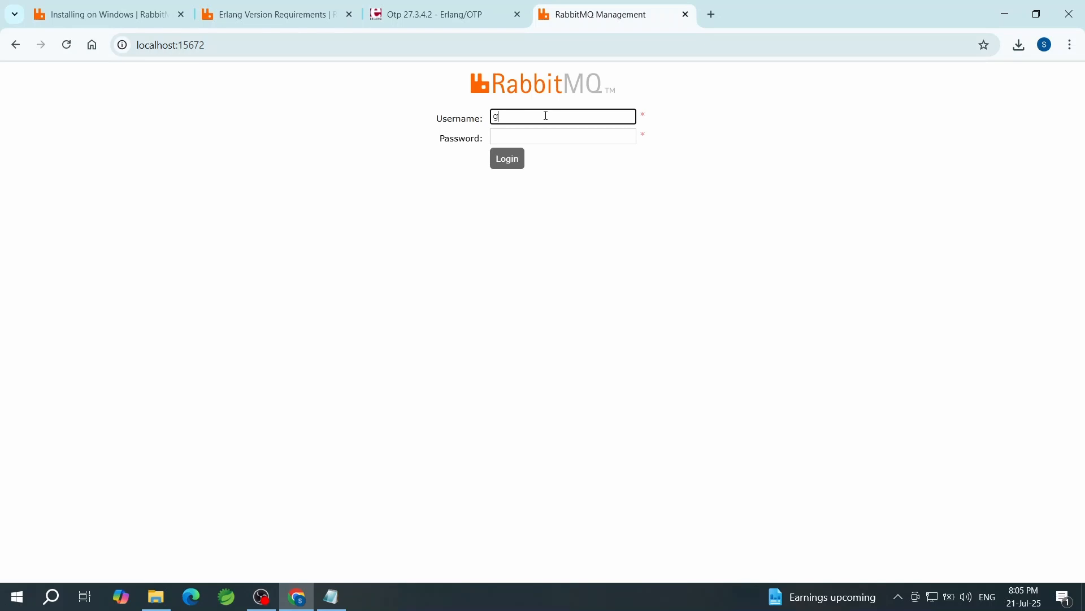
Log in to RabbitMQ Management with the username guest and the account password, dismissing the password warning and declining to save the password
type("t")
key("Tab")
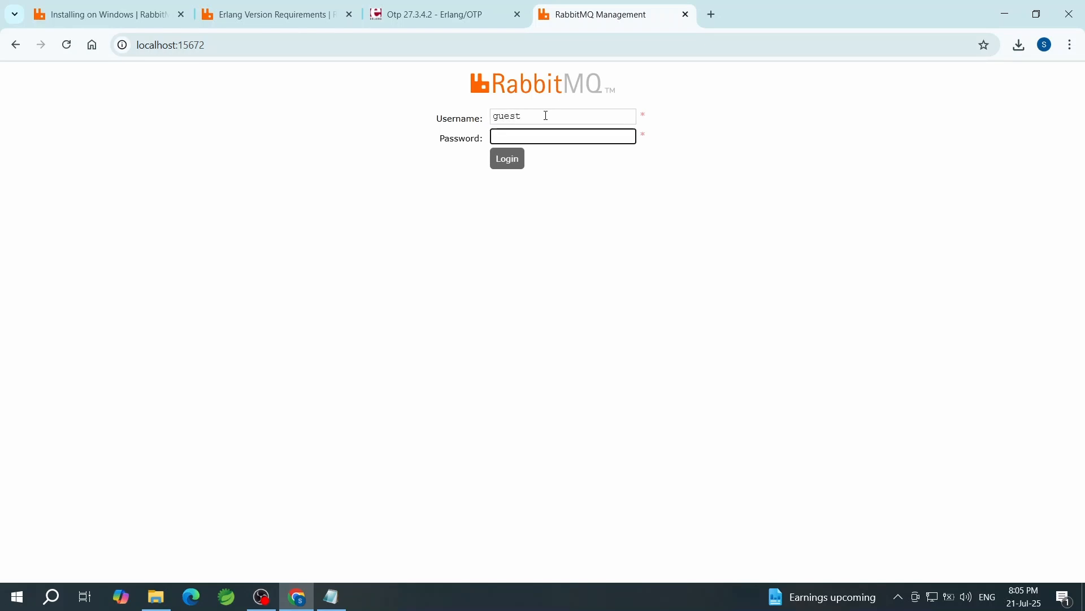
type("guest")
key("Return")
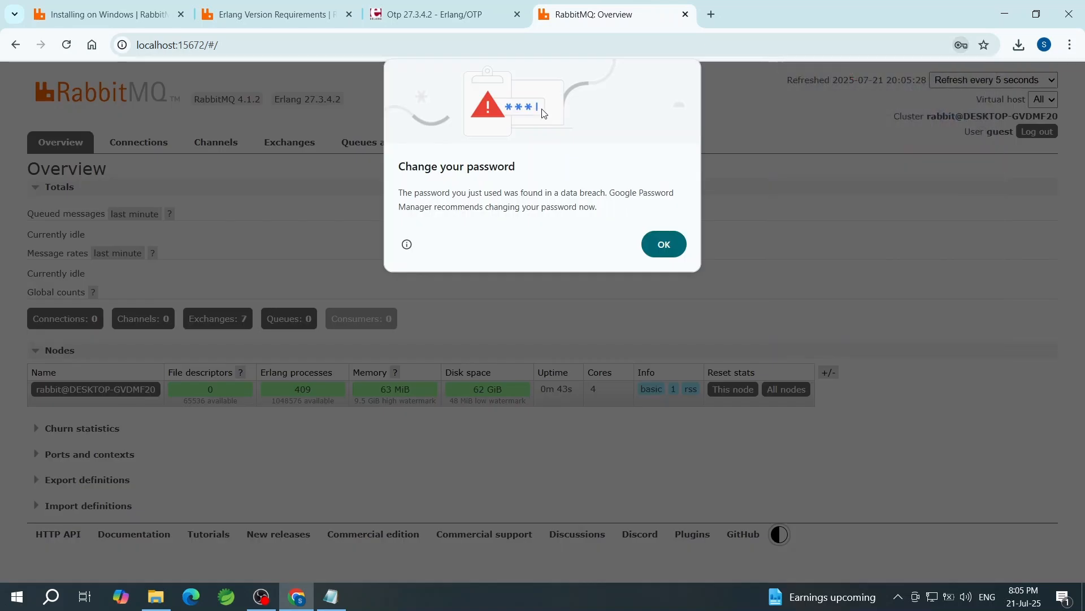
left_click(670, 245)
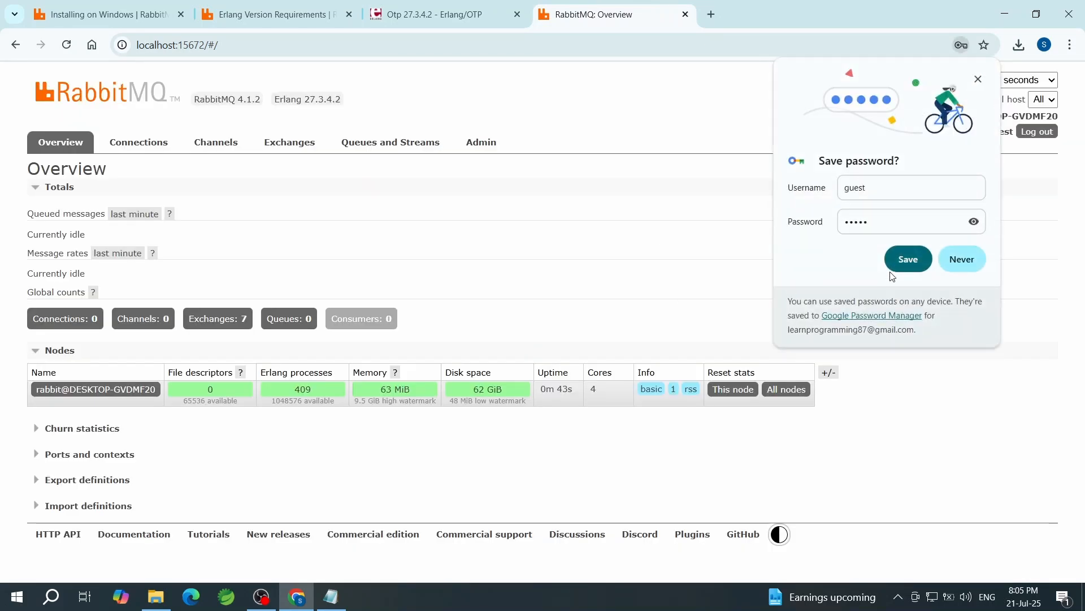
left_click(969, 260)
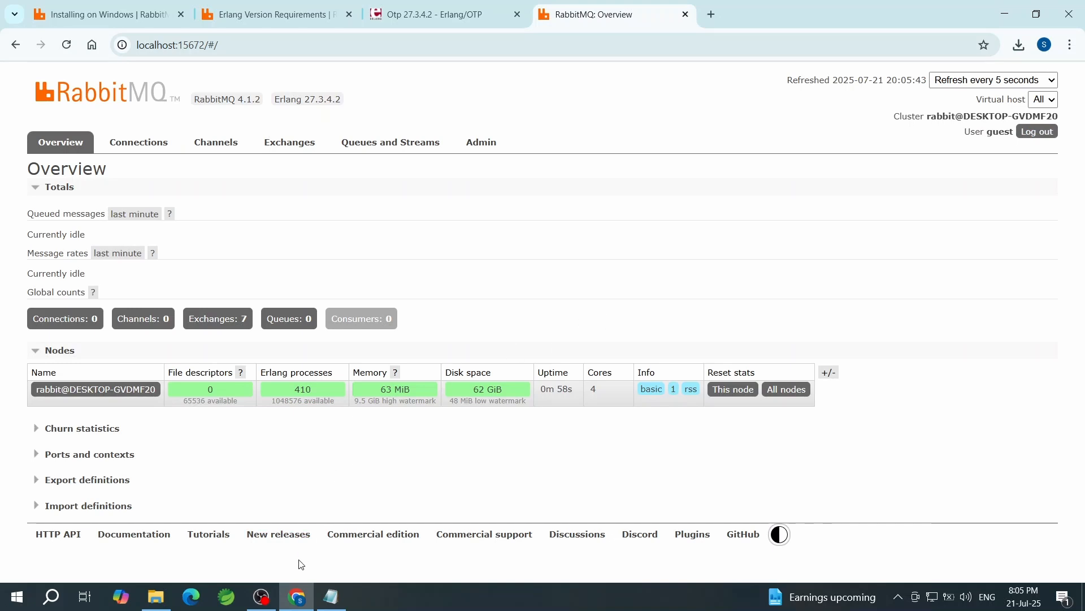
Switch to Notepad, select the command rabbitmq-plugins enable rabbitmq_management, and open RabbitMQ Command Prompt (sbin dir) from the RabbitMQ Server programs
left_click(334, 603)
key("ctrl+a")
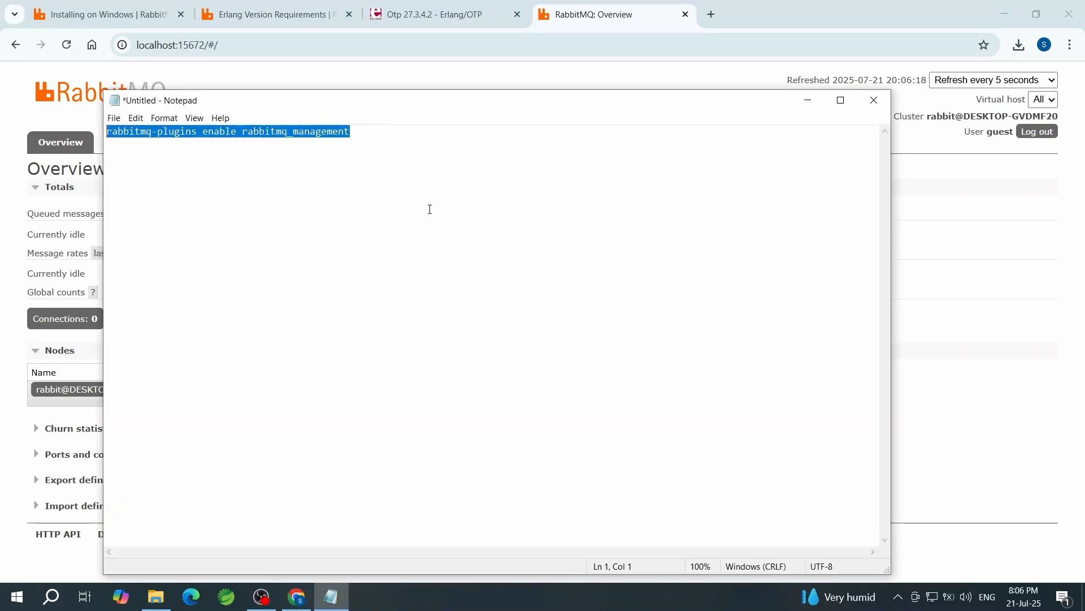
left_click(17, 597)
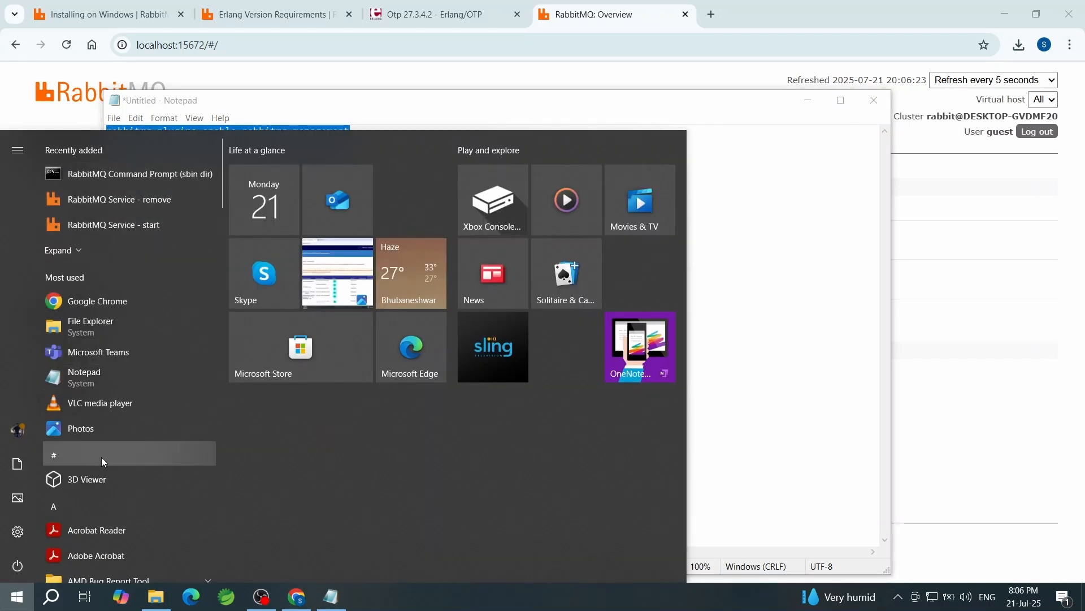
scroll(100, 461, "down", 10)
scroll(100, 460, "down", 12)
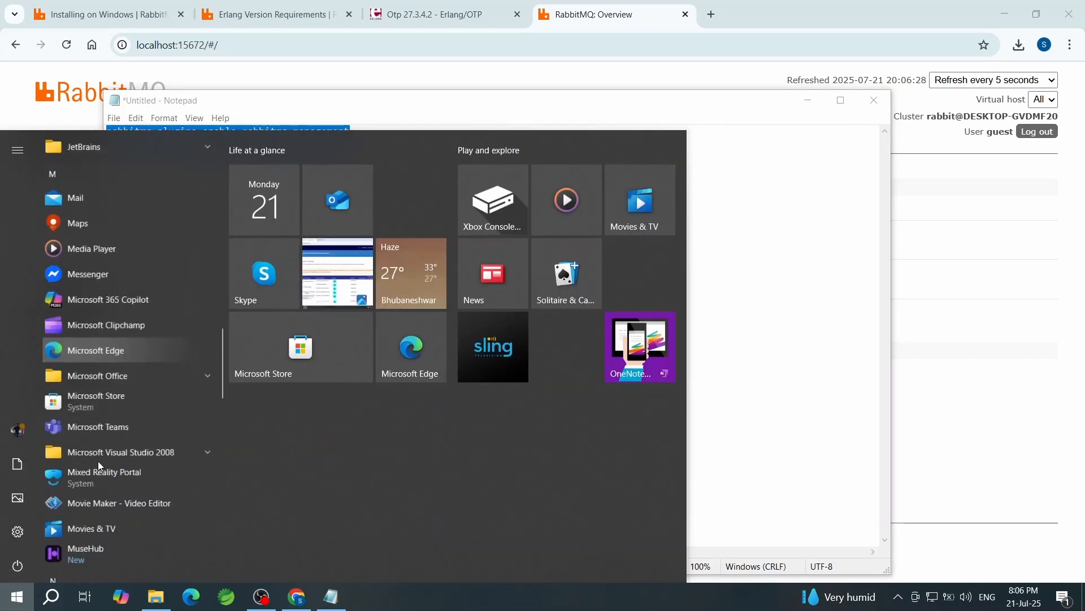
scroll(98, 460, "down", 10)
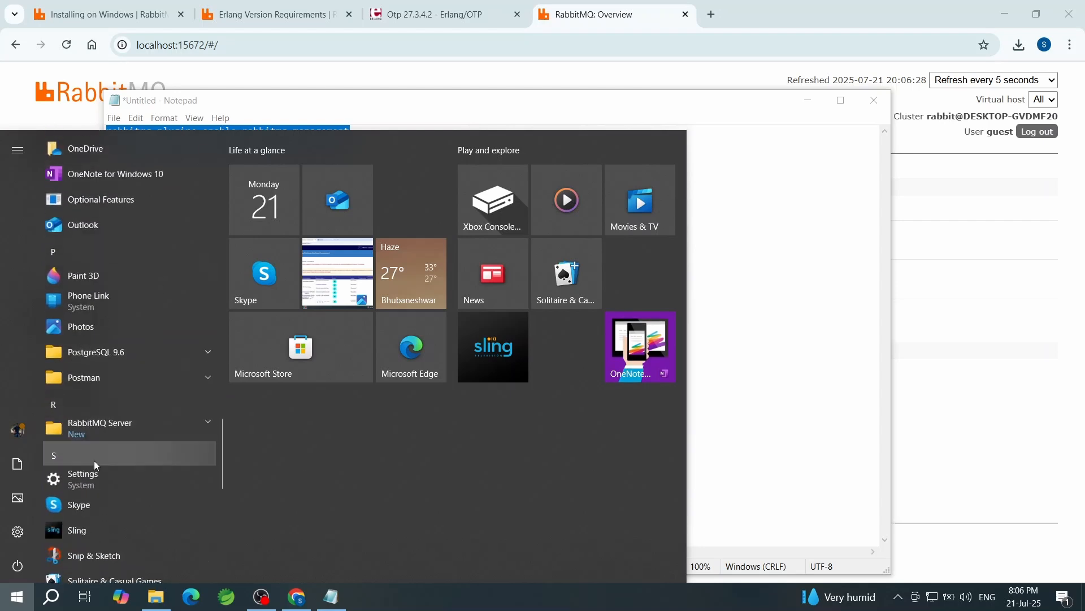
scroll(94, 460, "down", 3)
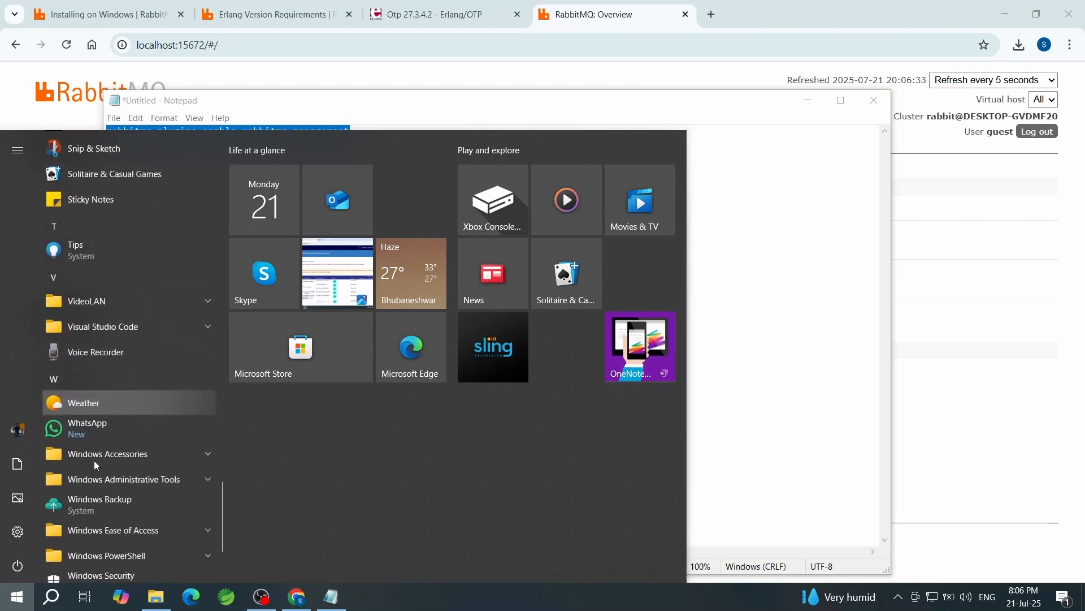
scroll(93, 460, "up", 6)
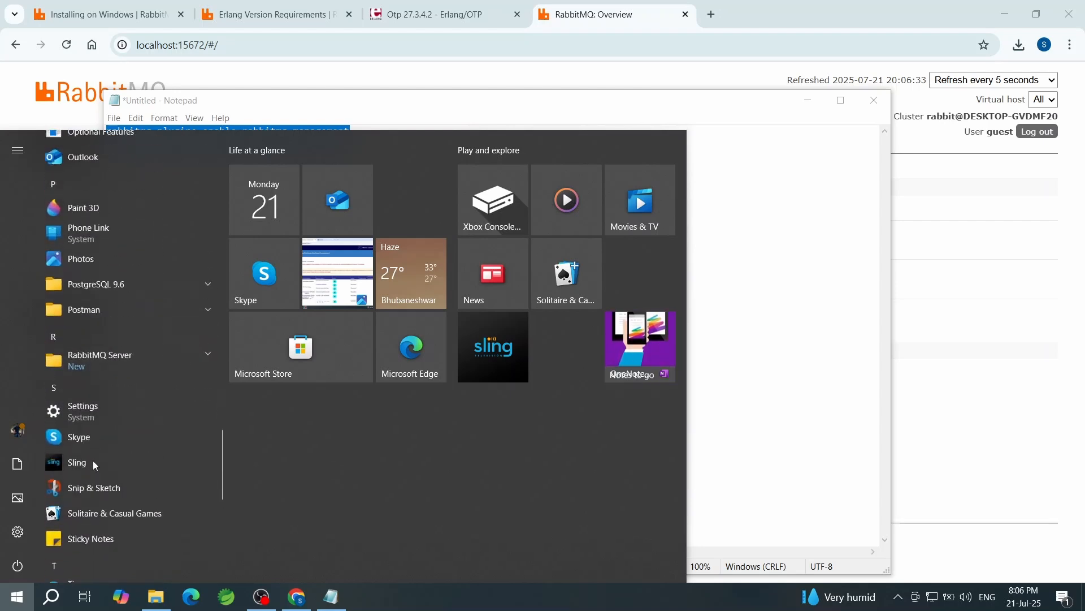
left_click(180, 353)
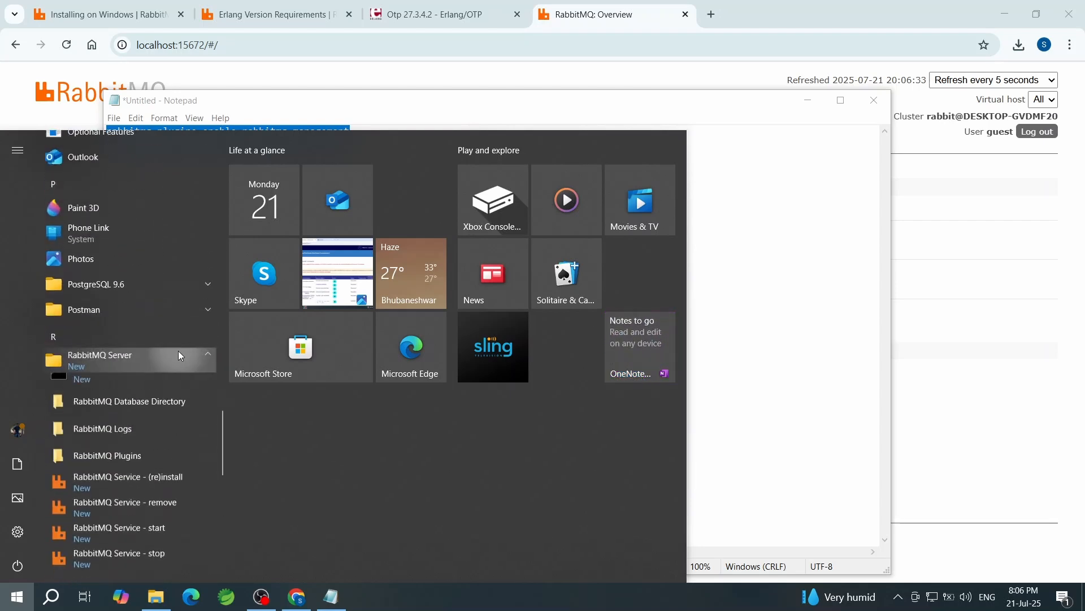
left_click(94, 385)
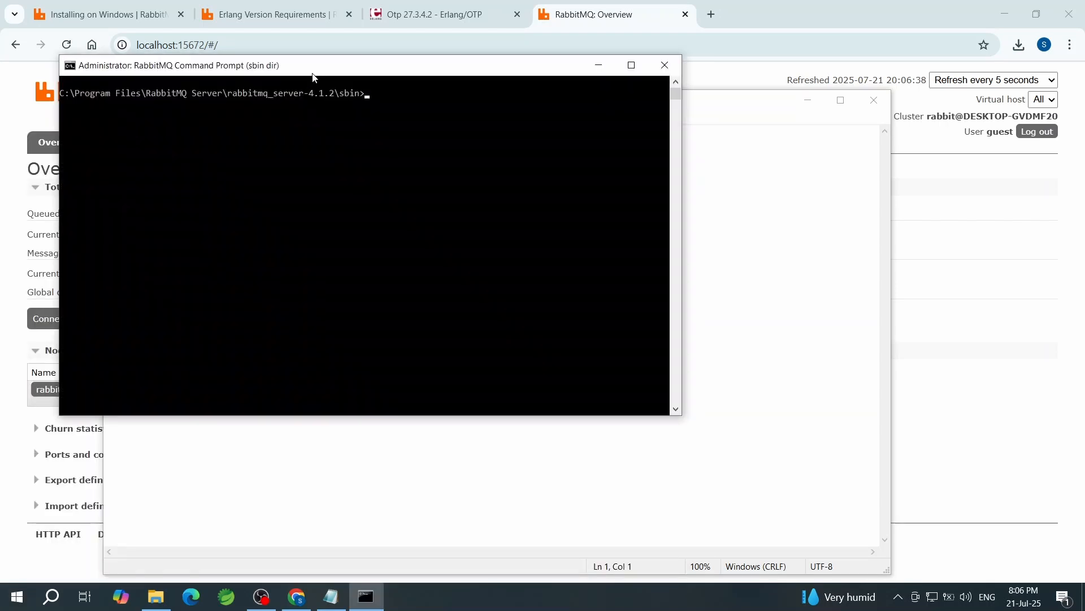
Move the RabbitMQ Command Prompt window clear of the command in Notepad and focus its prompt
left_click_drag(315, 77, 530, 159)
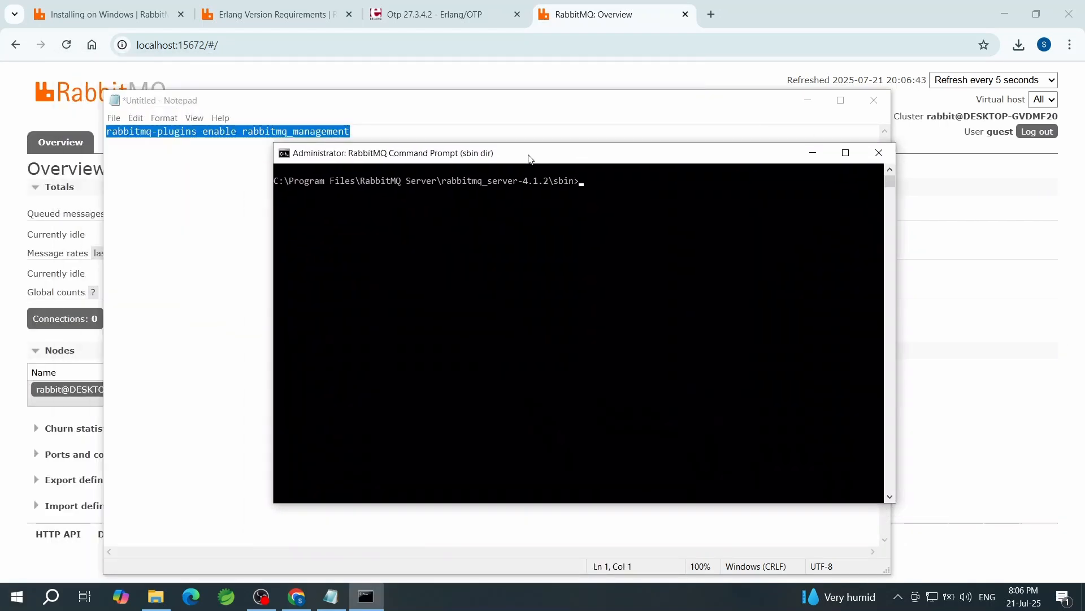
left_click(476, 220)
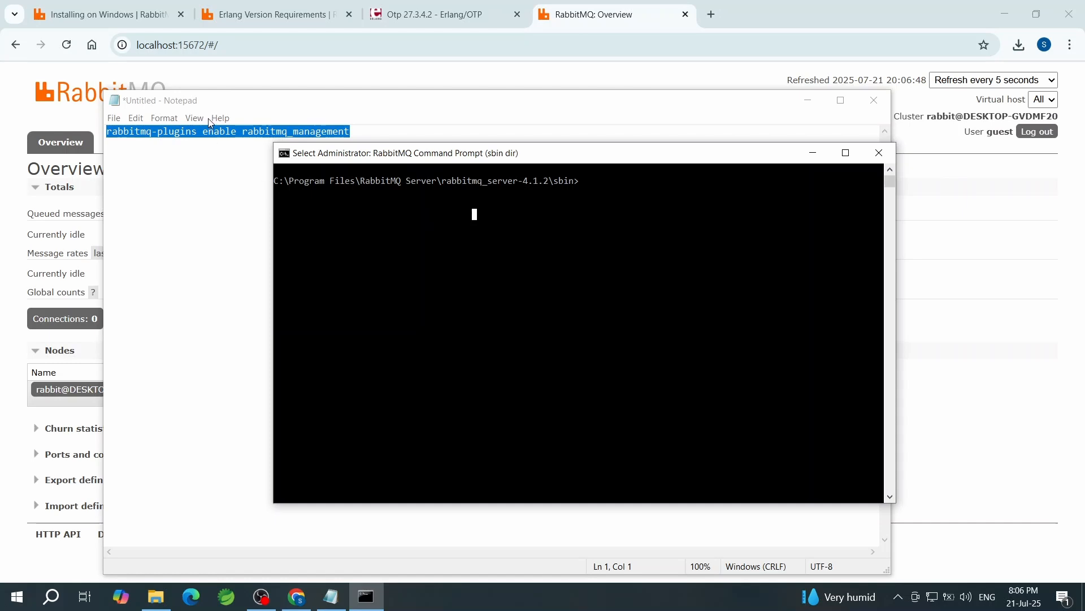
left_click(581, 195)
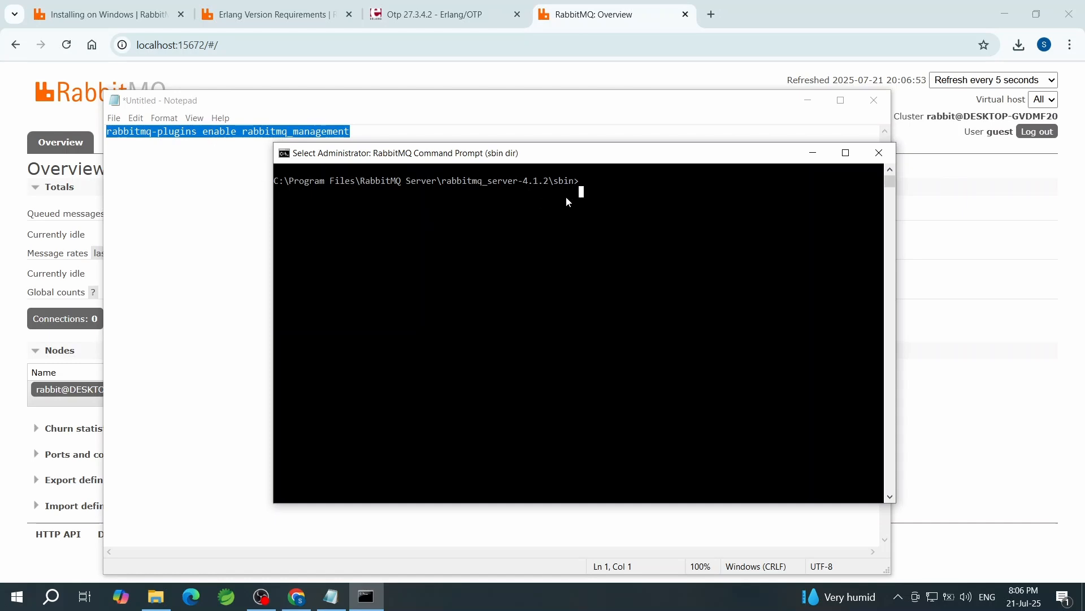